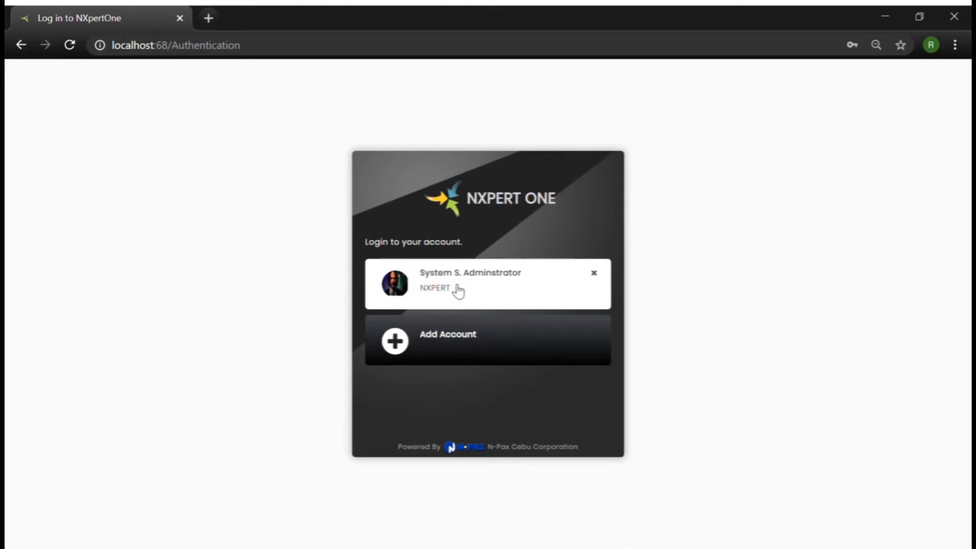
Log in with the administrator account under the DEVELOPER role, entering the account password
{"action": "left_click", "coordinate": [457, 287]}
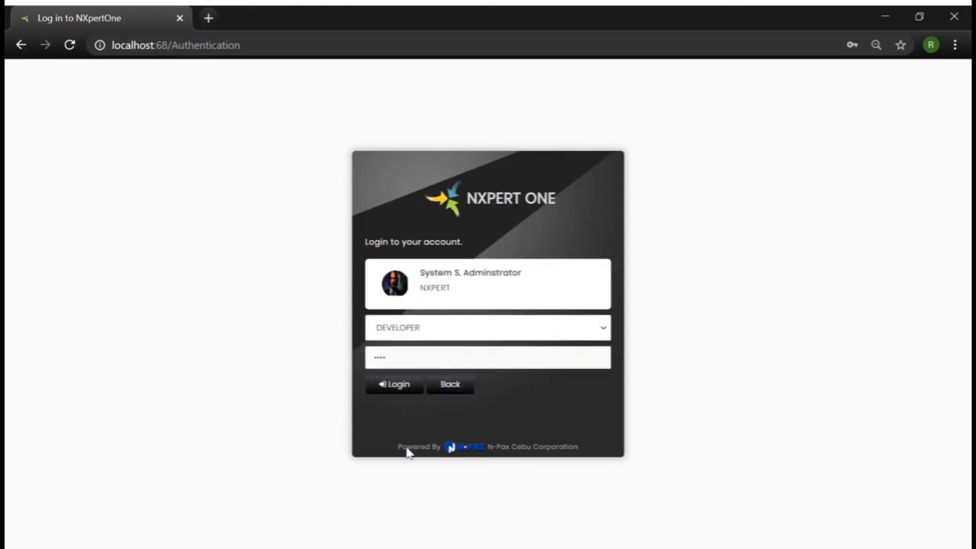
{"action": "left_click", "coordinate": [428, 335]}
{"action": "left_click", "coordinate": [405, 405]}
{"action": "left_click", "coordinate": [428, 358]}
{"action": "left_click_drag", "start_coordinate": [427, 359], "coordinate": [359, 356]}
{"action": "type", "text": "••••"}
{"action": "key", "text": "Return"}
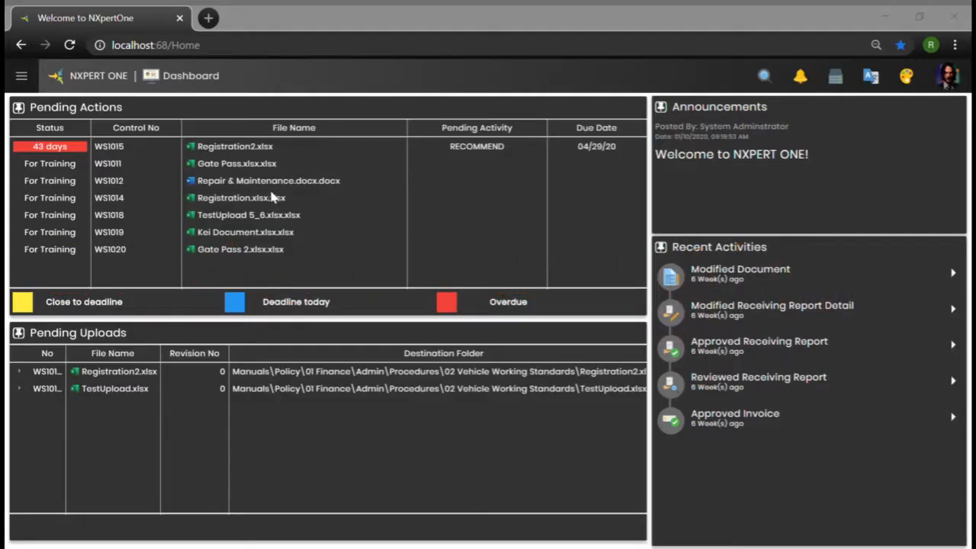
Open the Document Type Master from the Transaction Control maintenance section
{"action": "left_click", "coordinate": [22, 81]}
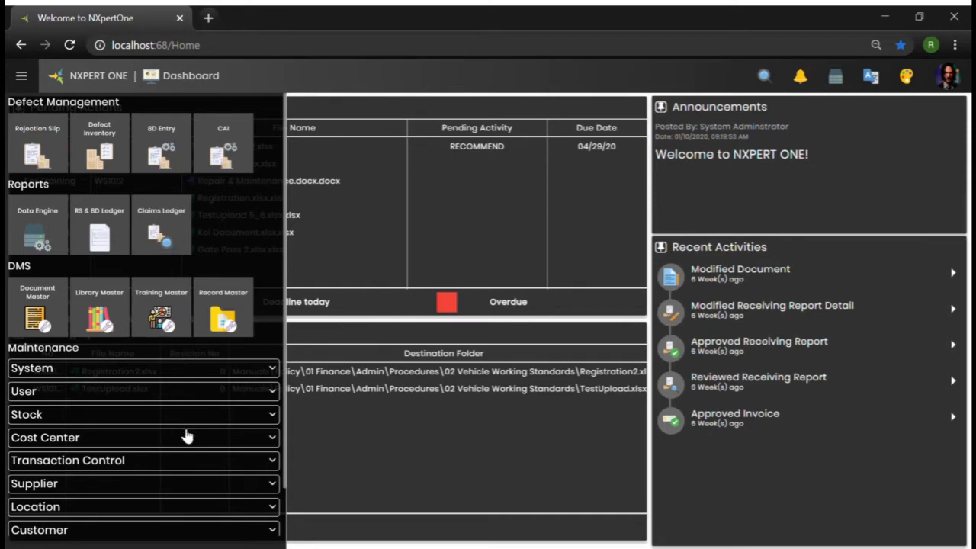
{"action": "left_click", "coordinate": [186, 460]}
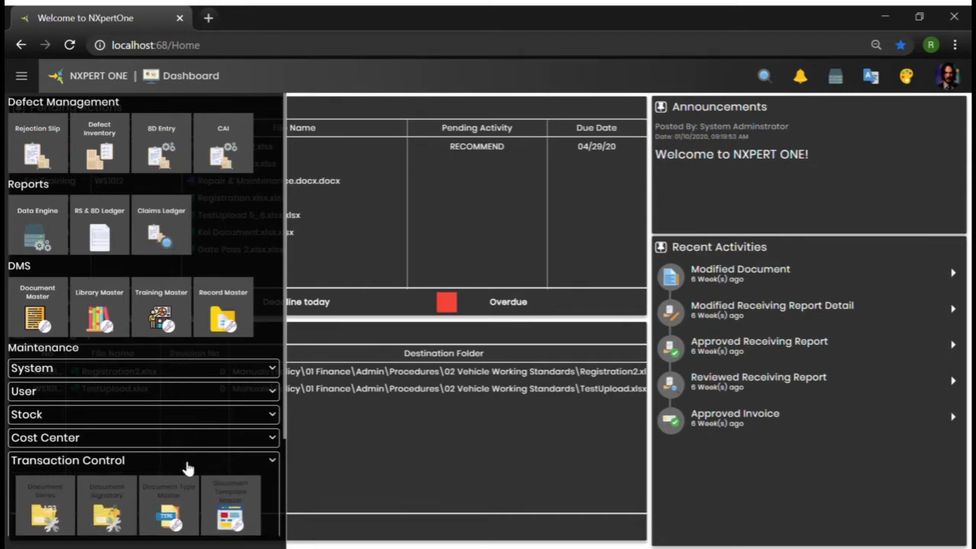
{"action": "left_click", "coordinate": [185, 507]}
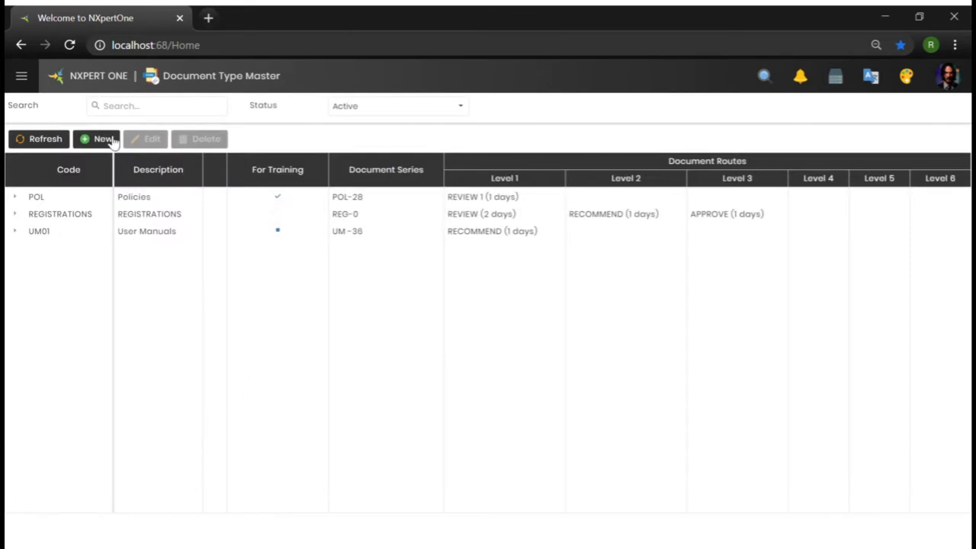
Start a new document type with code WS02 and description Working Standards
{"action": "left_click", "coordinate": [99, 139]}
{"action": "left_click", "coordinate": [332, 179]}
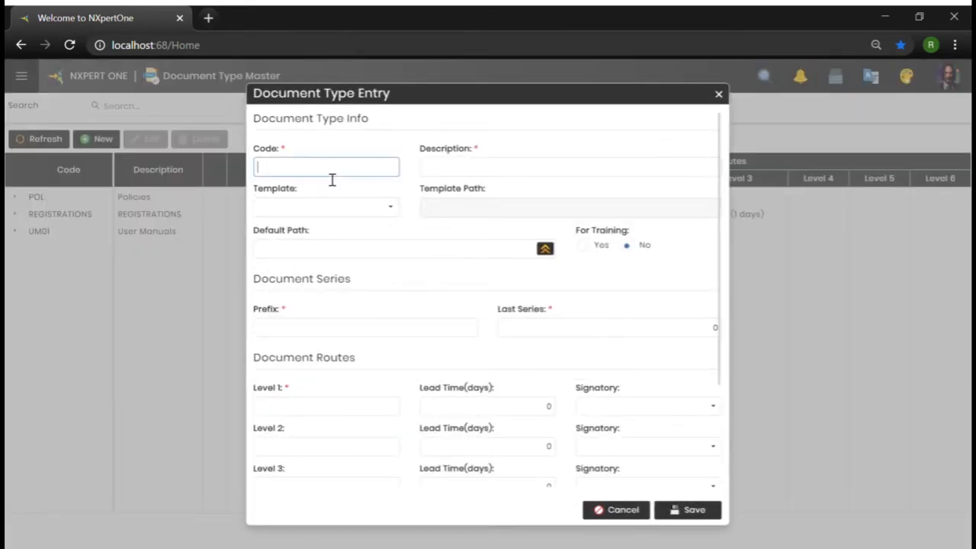
{"action": "type", "text": "WS02"}
{"action": "left_click", "coordinate": [457, 175]}
{"action": "type", "text": "Working"}
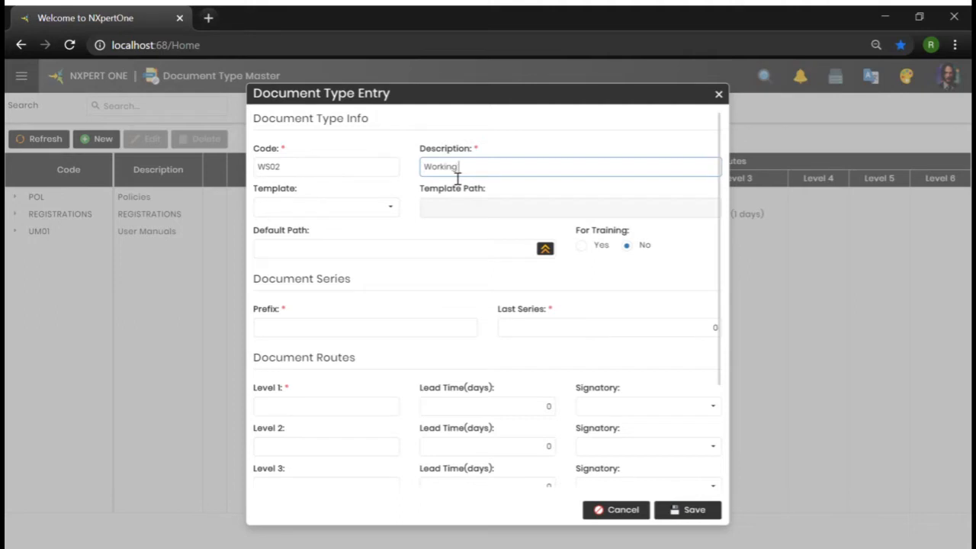
{"action": "type", "text": " Standards"}
Set the document type's For Training option to Yes
{"action": "left_click", "coordinate": [582, 246]}
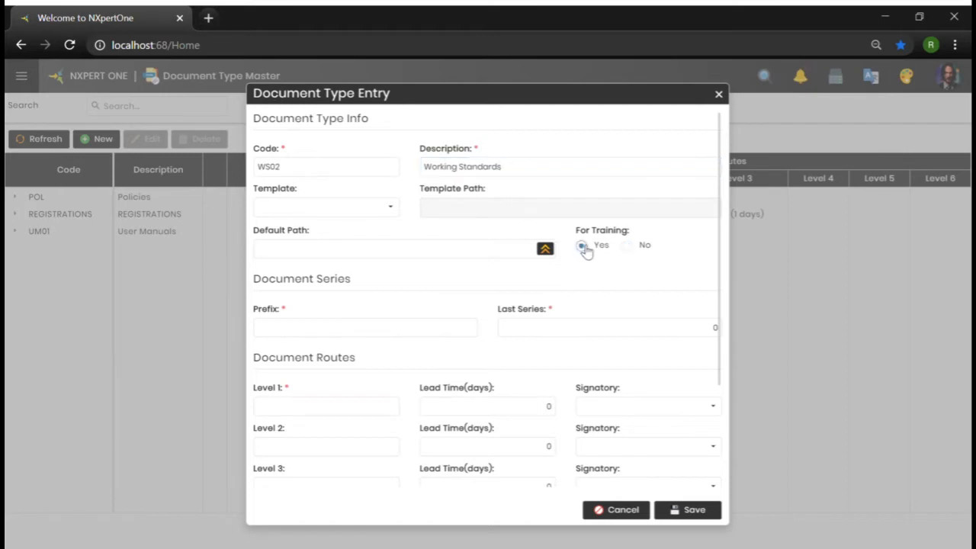
{"action": "left_click", "coordinate": [635, 247]}
{"action": "left_click", "coordinate": [593, 257]}
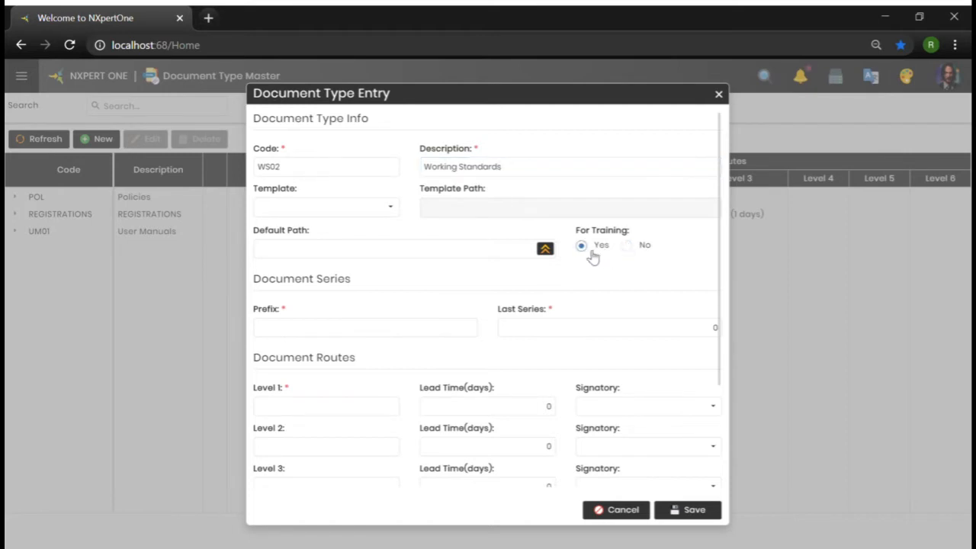
{"action": "left_click", "coordinate": [547, 250]}
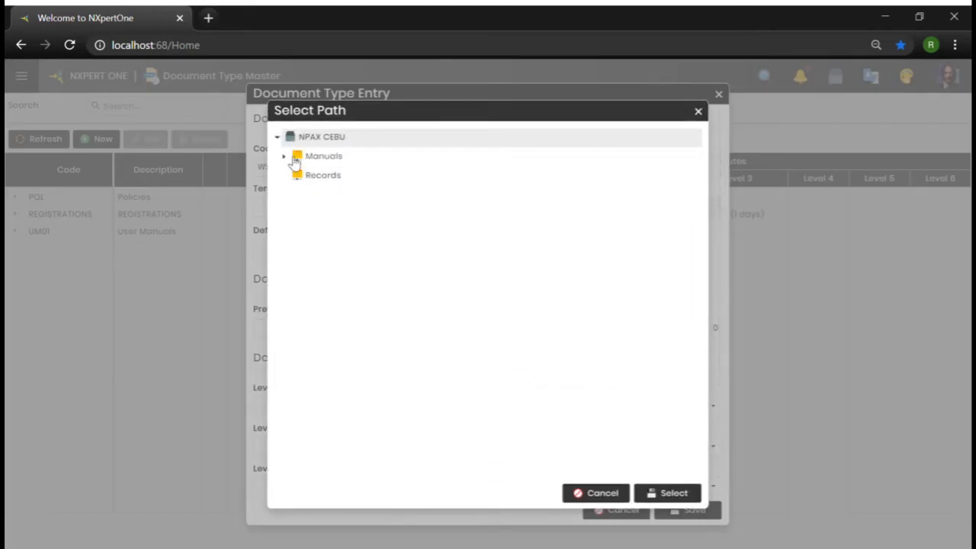
{"action": "left_click", "coordinate": [288, 158]}
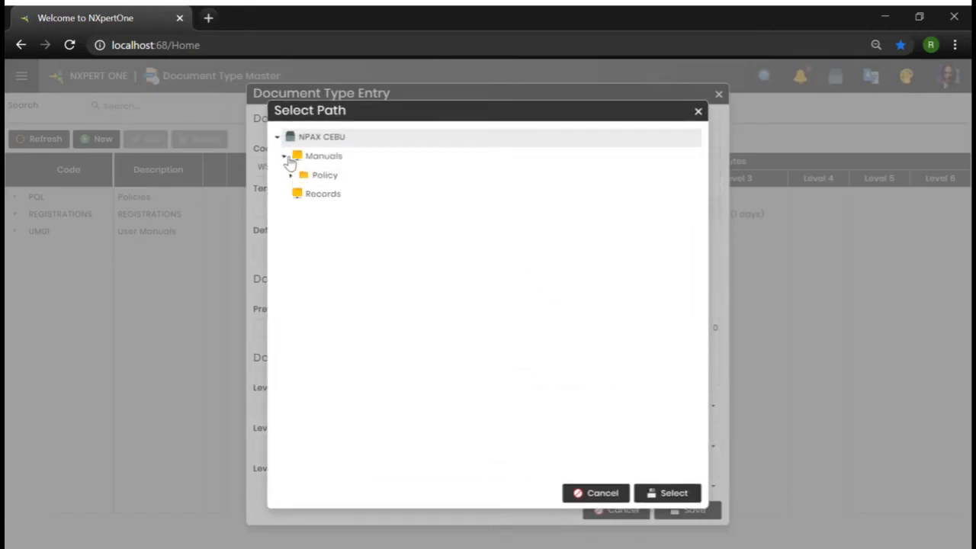
{"action": "left_click", "coordinate": [291, 161]}
{"action": "left_click", "coordinate": [301, 160]}
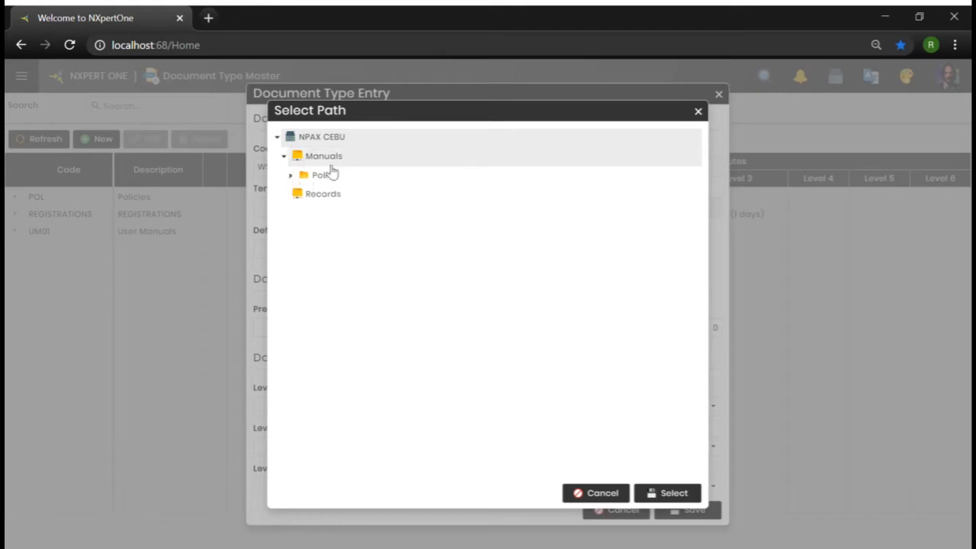
{"action": "left_click", "coordinate": [697, 112]}
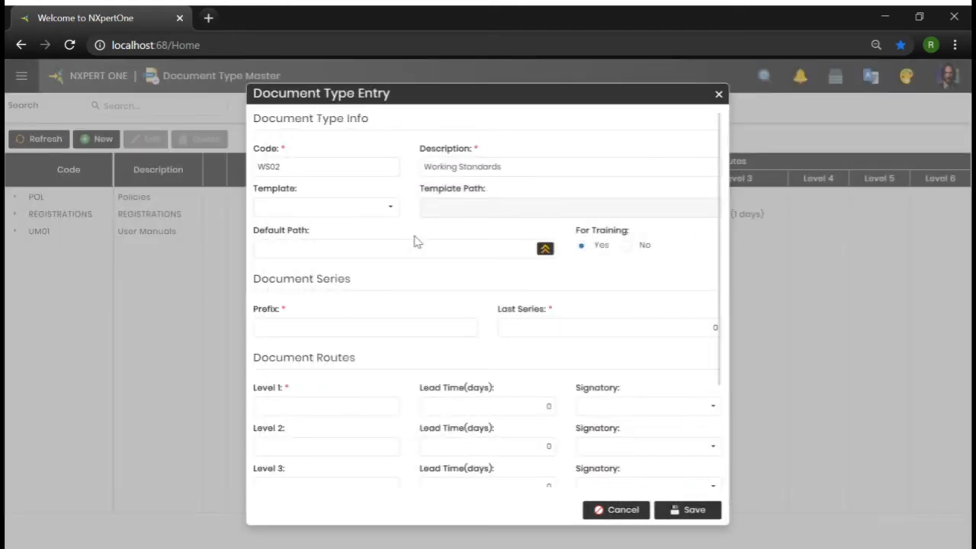
Set the document series prefix to WS2
{"action": "left_click", "coordinate": [445, 329]}
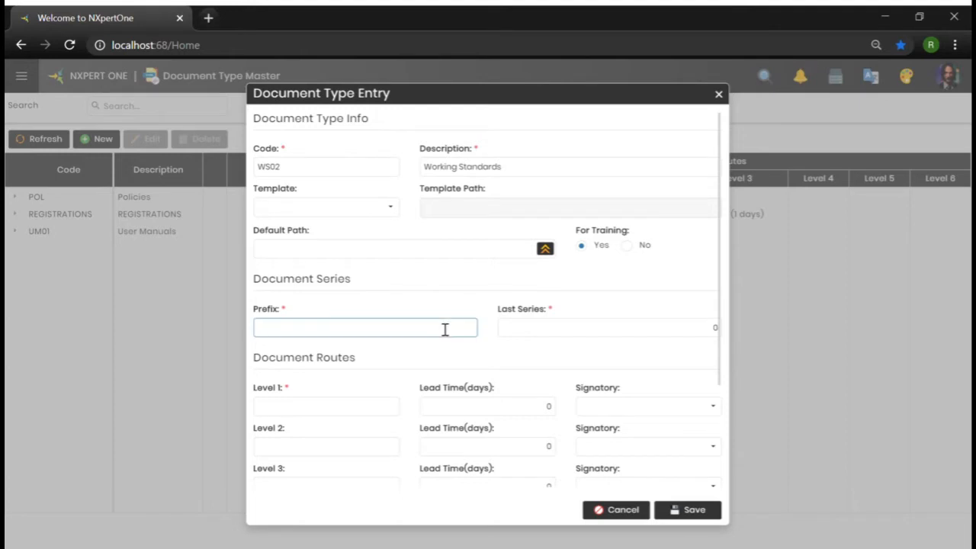
{"action": "type", "text": "WS2"}
Define route level 1 as REVIEW with a 1-day lead time and System S. Adminstrator as signatory
{"action": "left_click", "coordinate": [353, 416]}
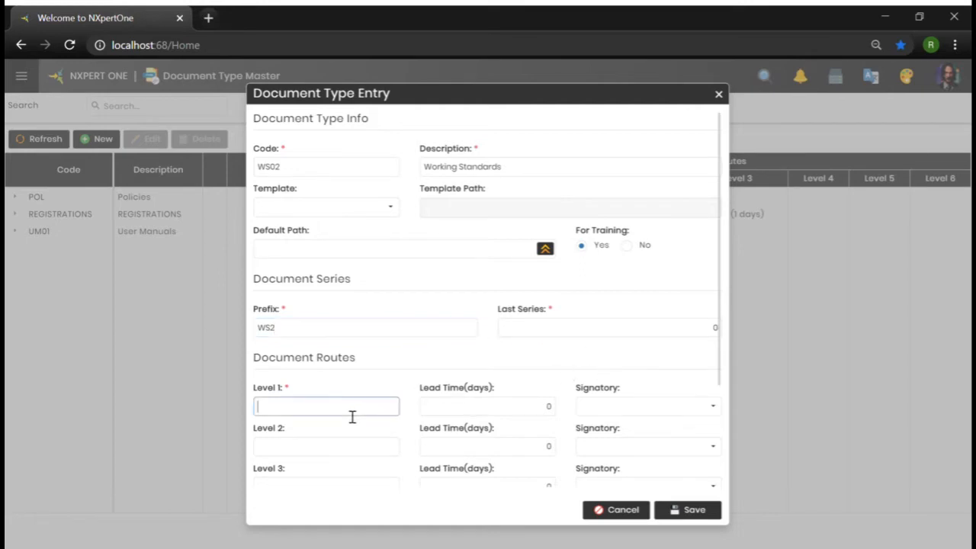
{"action": "type", "text": "REVIEW"}
{"action": "left_click", "coordinate": [493, 406]}
{"action": "left_click", "coordinate": [712, 405]}
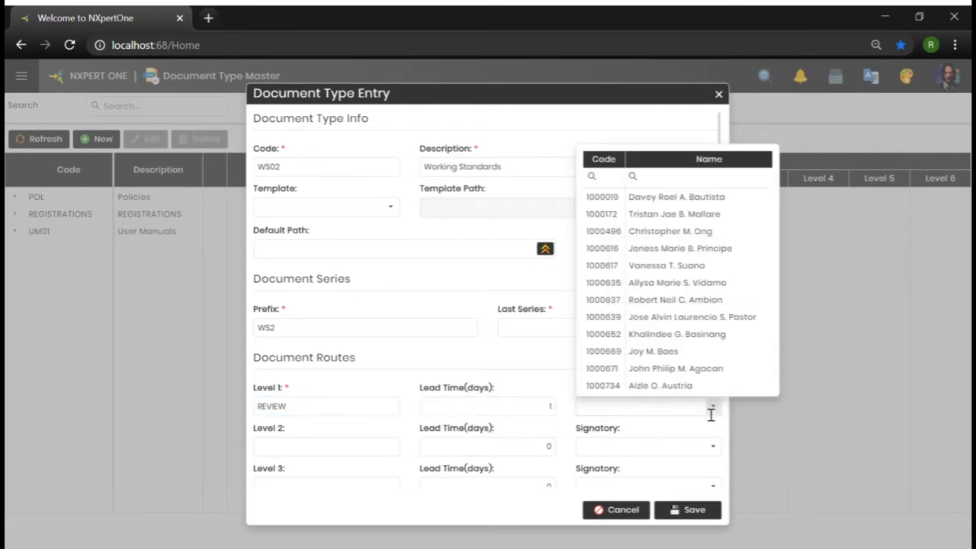
{"action": "left_click", "coordinate": [615, 184]}
{"action": "type", "text": "pen"}
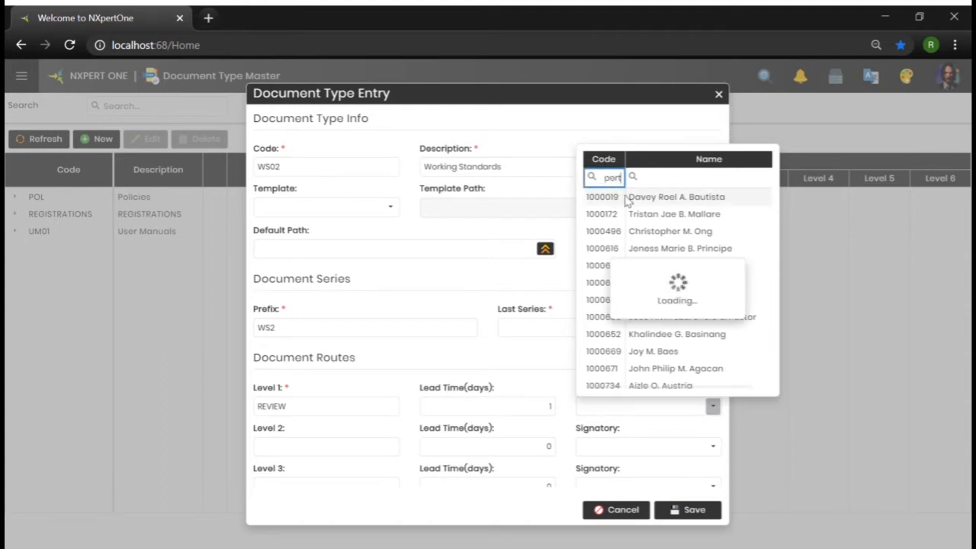
{"action": "left_click", "coordinate": [626, 198]}
Define route level 2 as APPROVE with a 2-day lead time, searching nxpert to pick System S. Adminstrator as signatory
{"action": "left_click", "coordinate": [355, 448]}
{"action": "type", "text": "APPROVE"}
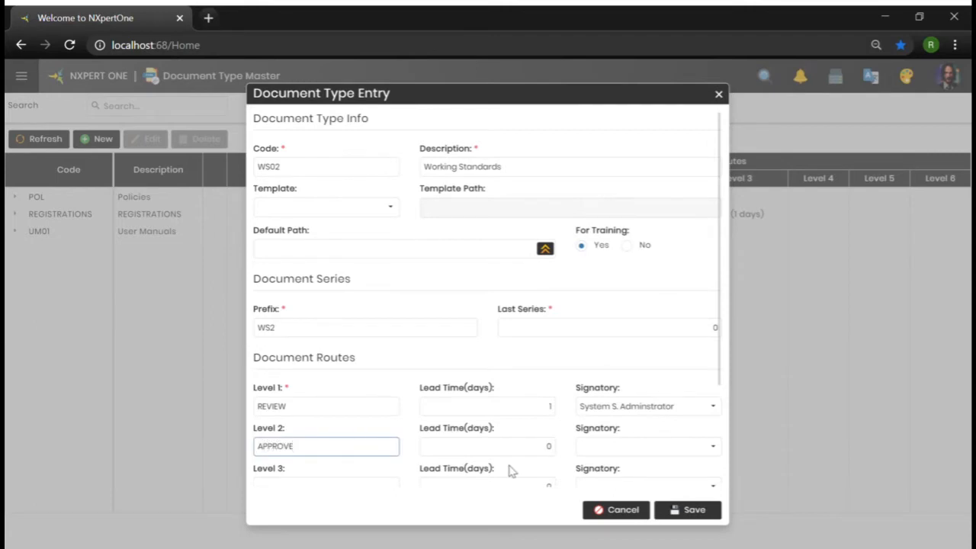
{"action": "left_click", "coordinate": [533, 447]}
{"action": "type", "text": "2"}
{"action": "scroll", "coordinate": [717, 451], "scroll_direction": "down", "scroll_amount": 2}
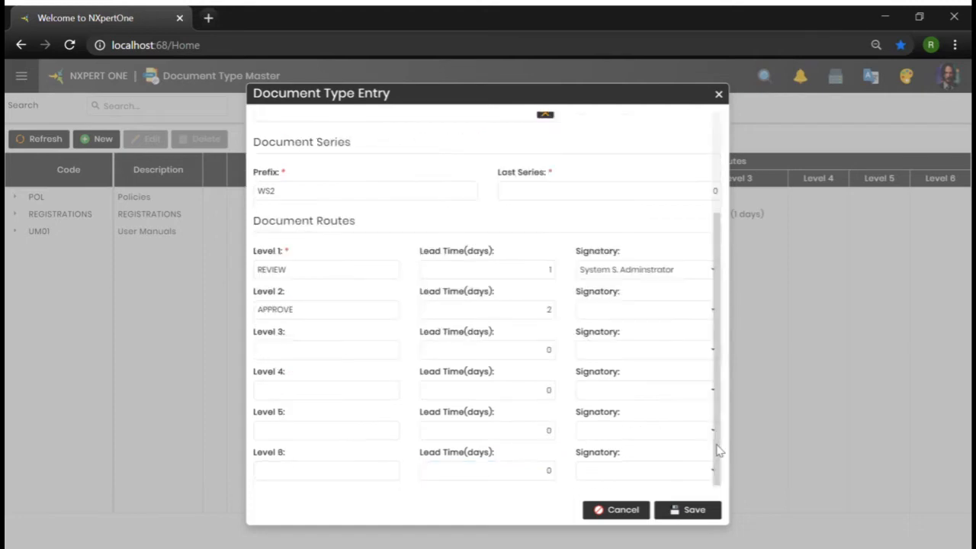
{"action": "left_click", "coordinate": [712, 309]}
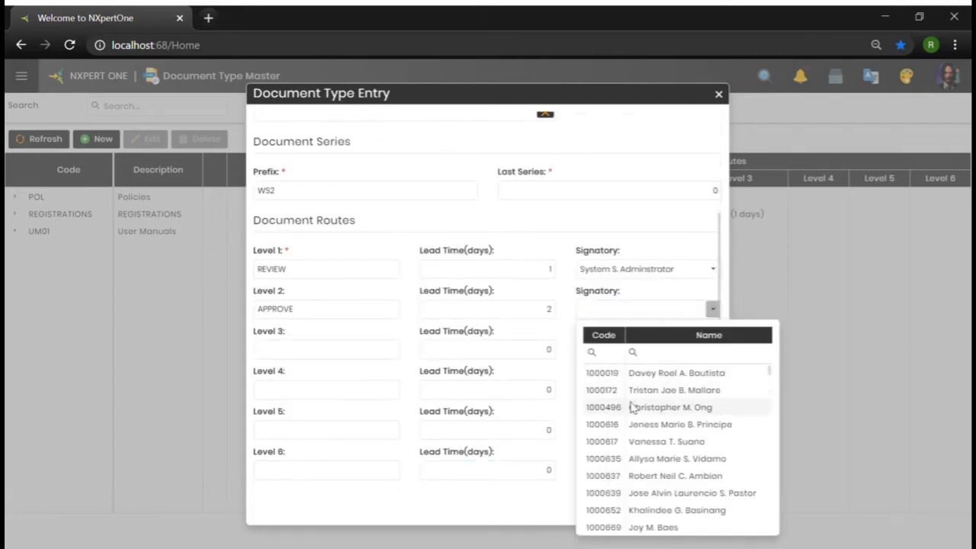
{"action": "left_click", "coordinate": [621, 353]}
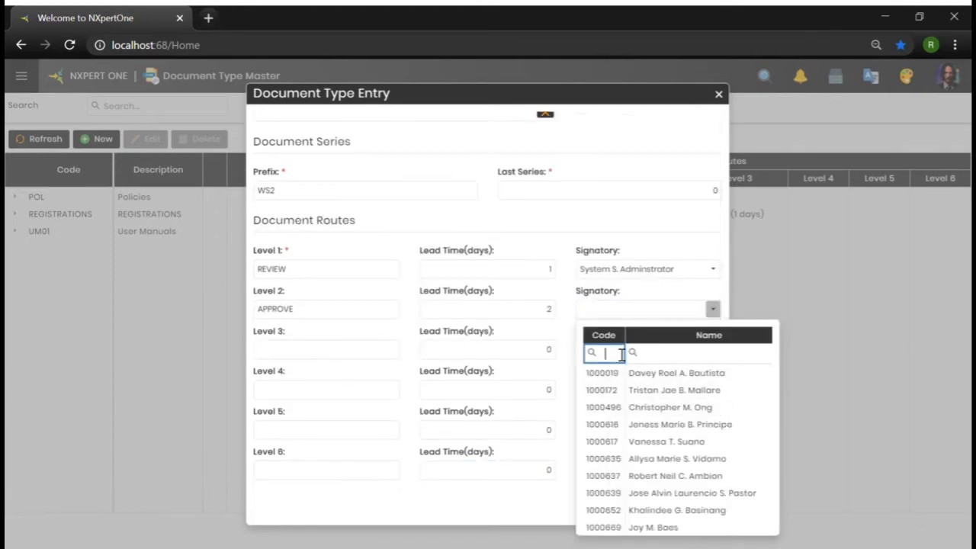
{"action": "type", "text": "pern"}
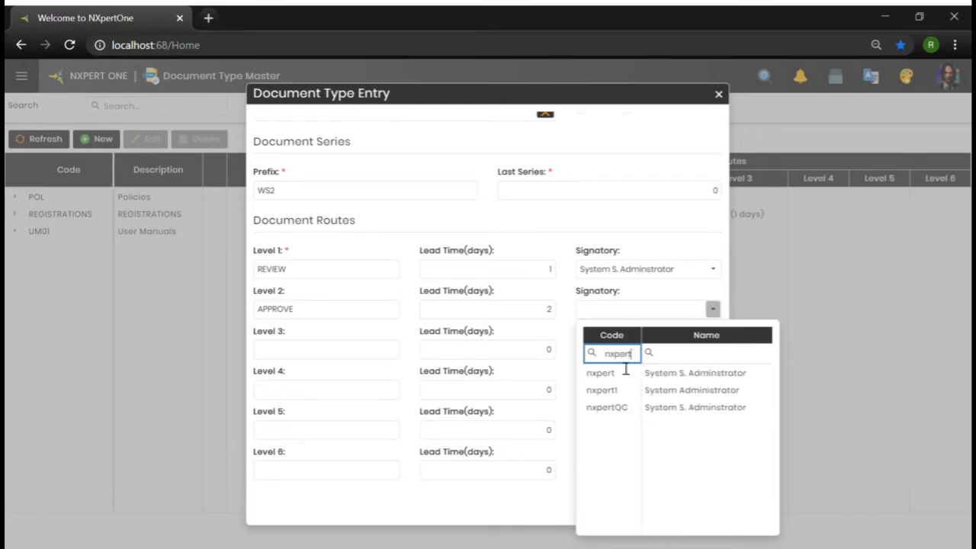
{"action": "left_click", "coordinate": [623, 375]}
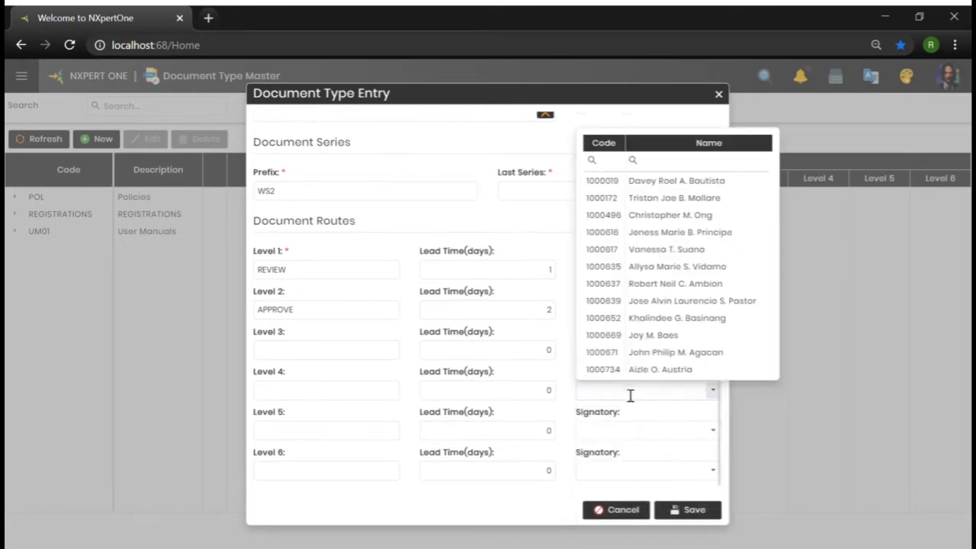
Save the new WS02 document type and acknowledge the confirmation
{"action": "left_click", "coordinate": [496, 353]}
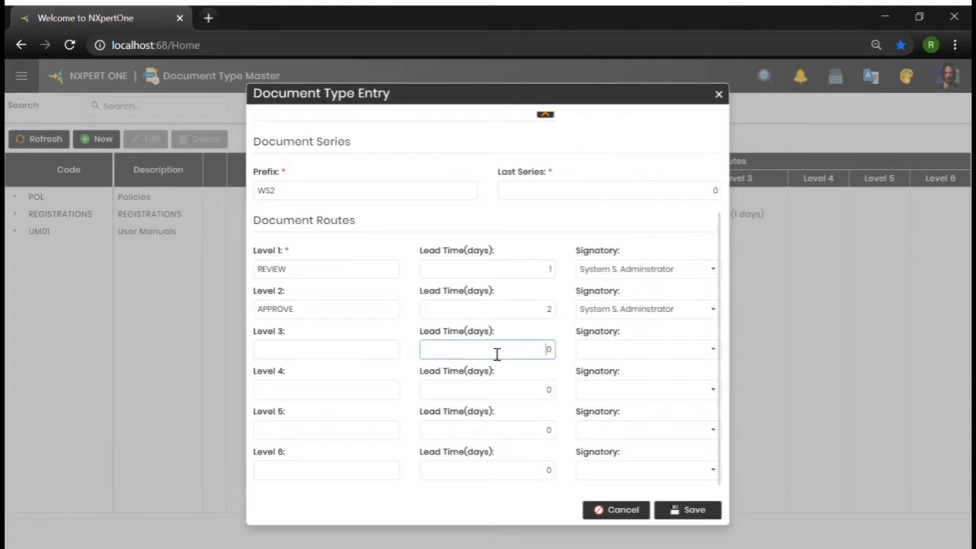
{"action": "left_click", "coordinate": [319, 366]}
{"action": "left_click", "coordinate": [325, 393]}
{"action": "left_click", "coordinate": [323, 435]}
{"action": "left_click", "coordinate": [321, 473]}
{"action": "scroll", "coordinate": [616, 404], "scroll_direction": "up", "scroll_amount": 2}
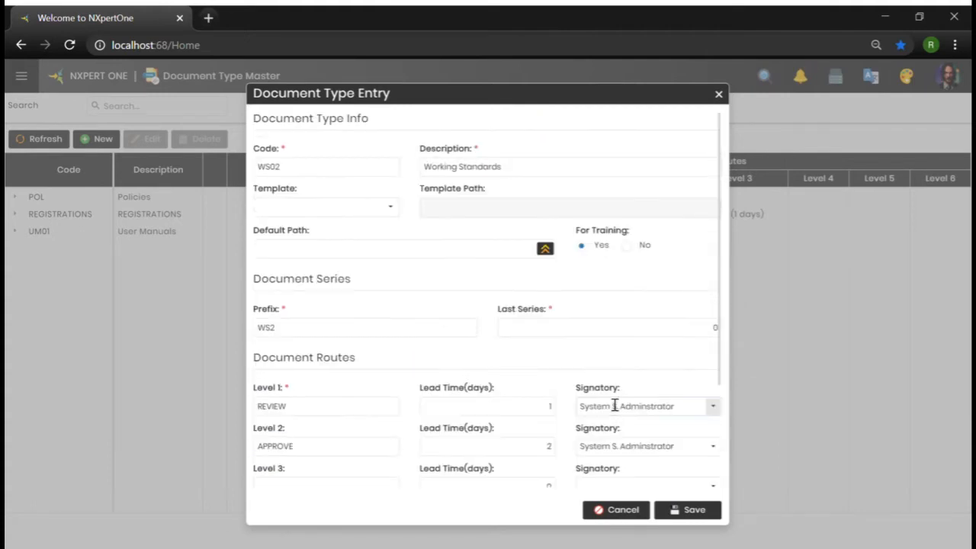
{"action": "left_click", "coordinate": [689, 510]}
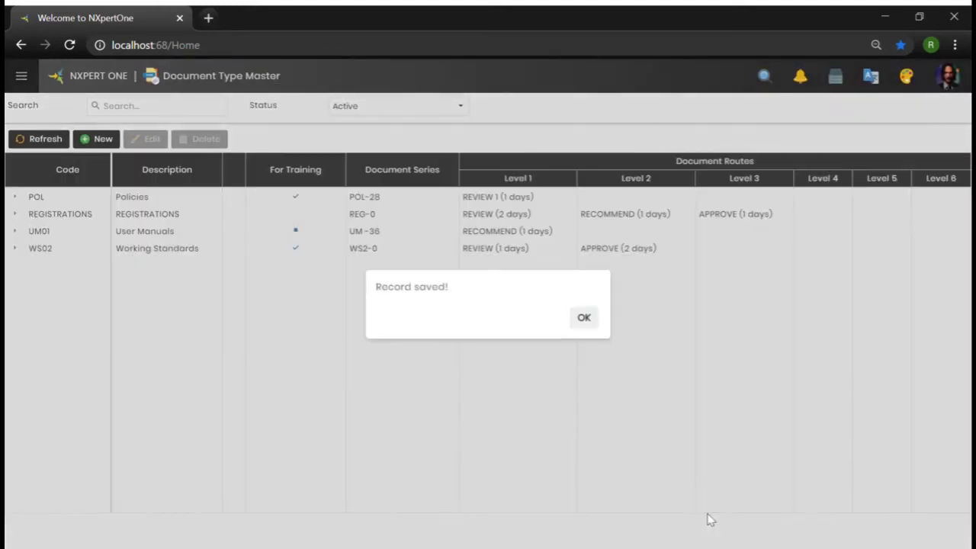
{"action": "left_click", "coordinate": [582, 318]}
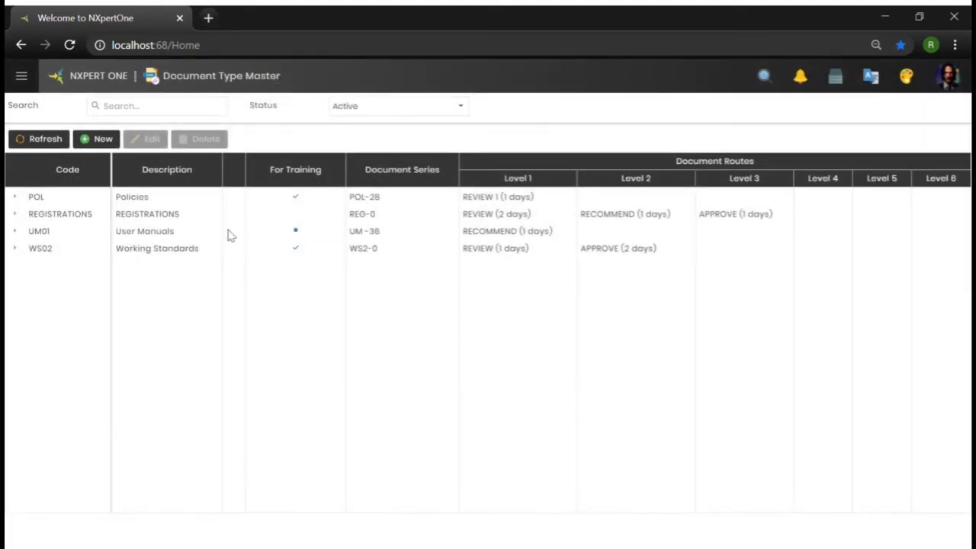
Open the Library Master from the DMS section of the menu
{"action": "left_click", "coordinate": [138, 247]}
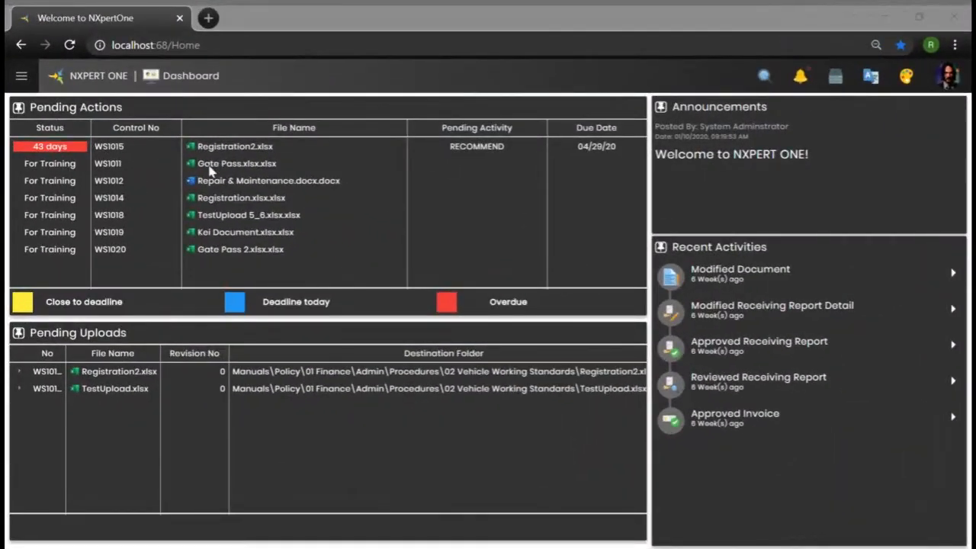
{"action": "left_click", "coordinate": [21, 79]}
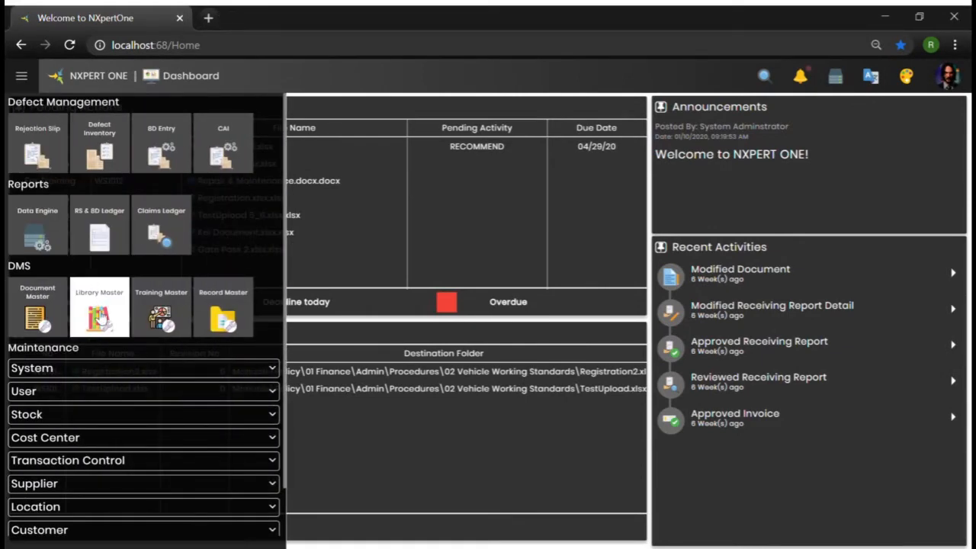
{"action": "left_click", "coordinate": [99, 319]}
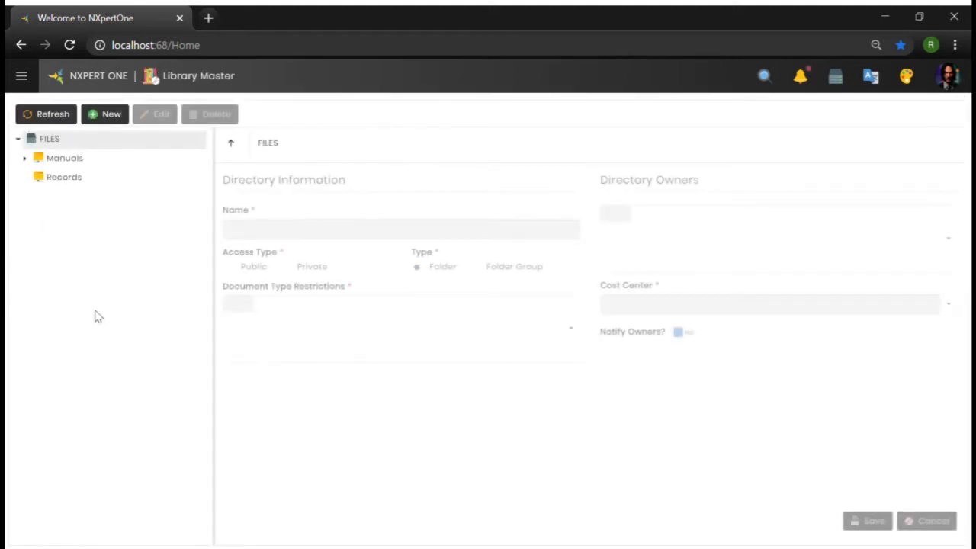
Expand the library tree through Manuals, Policy, 01 Finance and Admin, and select the Procedures folder
{"action": "left_click", "coordinate": [25, 158]}
{"action": "left_click", "coordinate": [34, 178]}
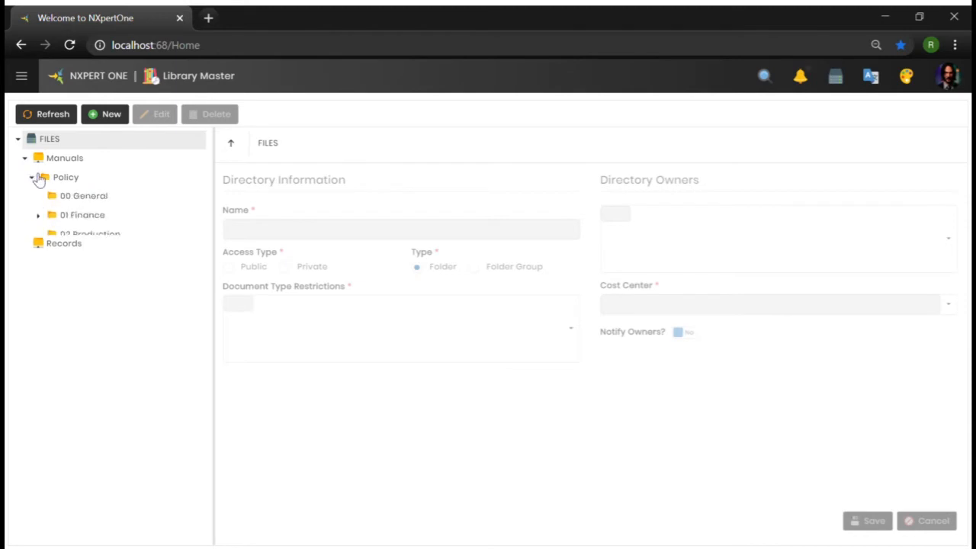
{"action": "left_click", "coordinate": [39, 216]}
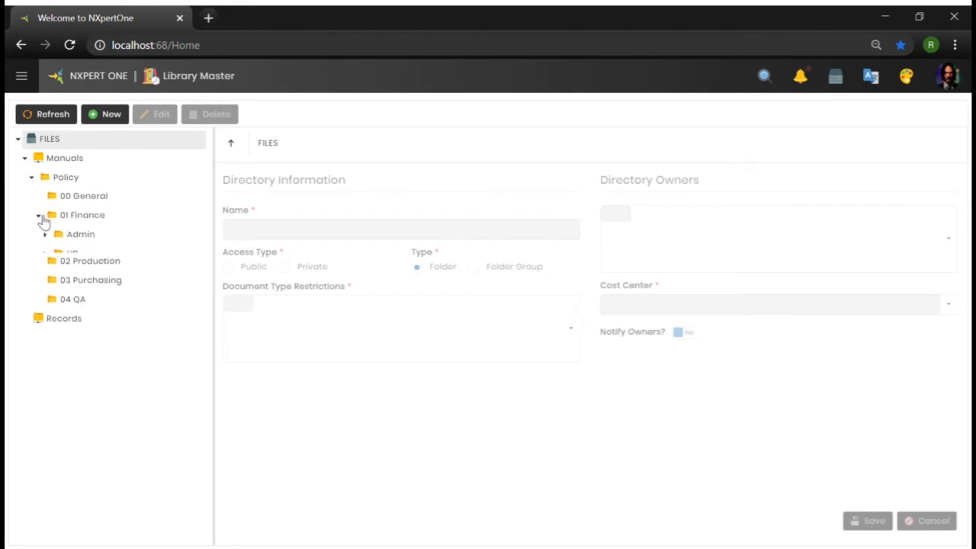
{"action": "left_click", "coordinate": [46, 235]}
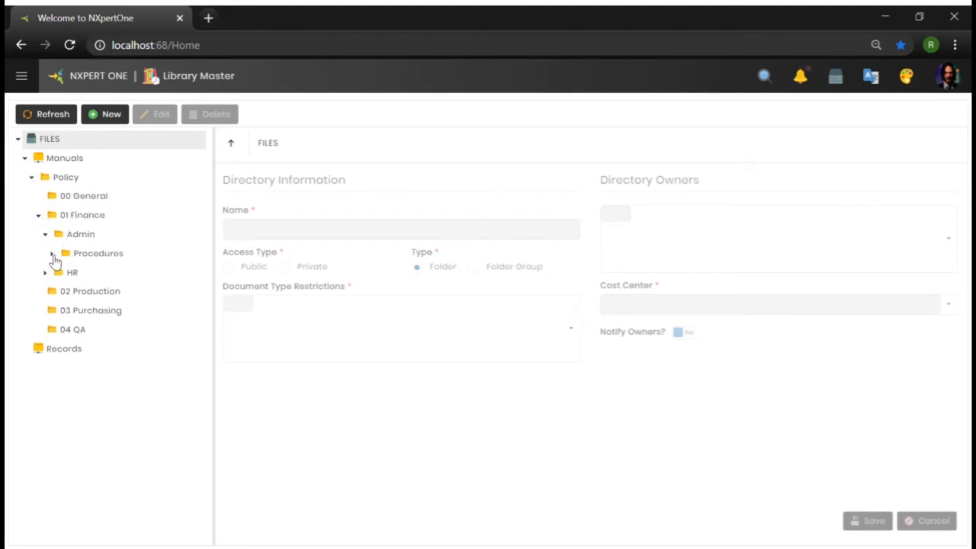
{"action": "left_click", "coordinate": [53, 255]}
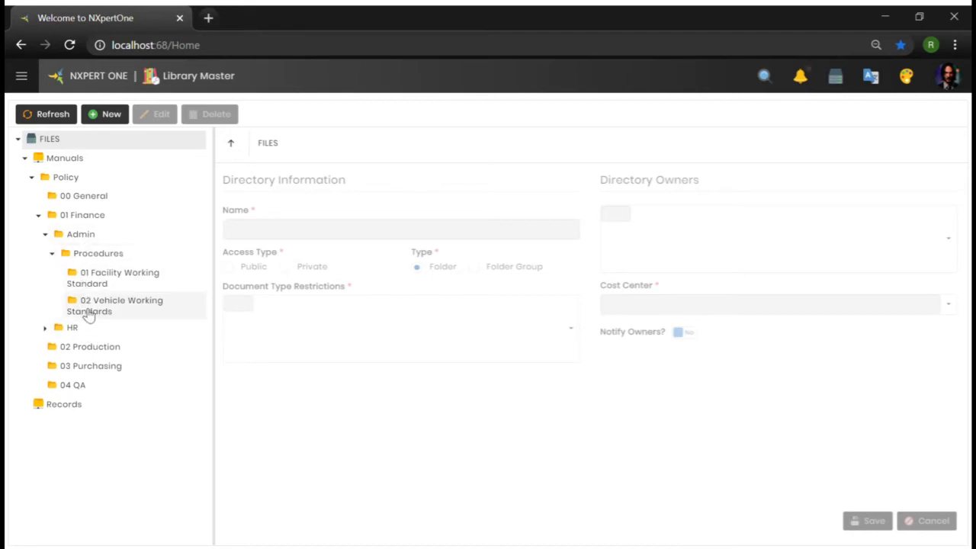
{"action": "left_click", "coordinate": [87, 257]}
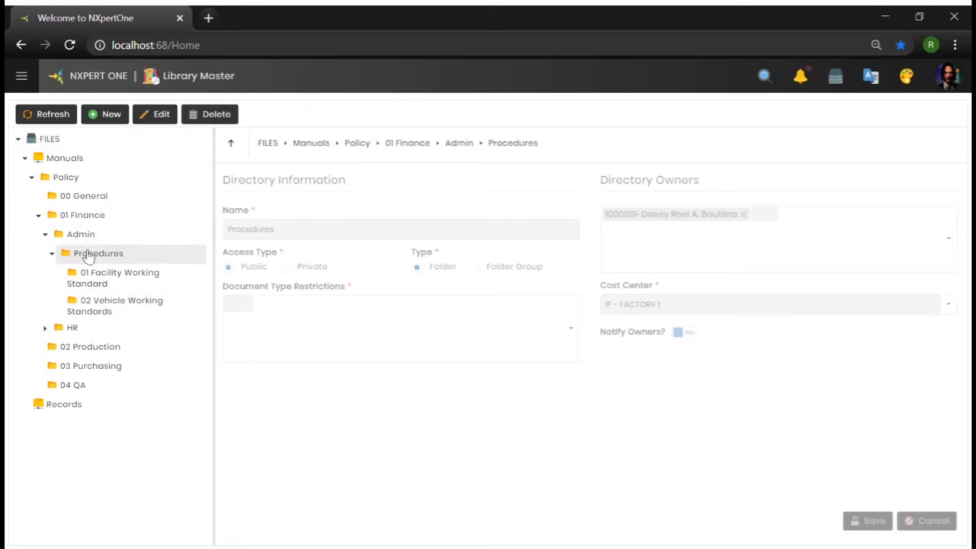
Create a new directory under Procedures named 03 Security Working Standards, with Public access and Folder type
{"action": "left_click", "coordinate": [112, 114]}
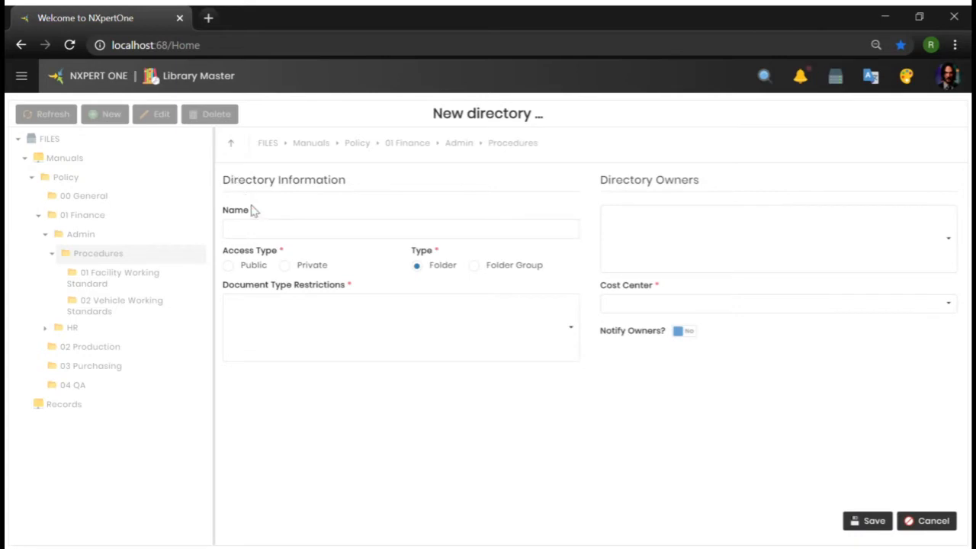
{"action": "left_click", "coordinate": [279, 238]}
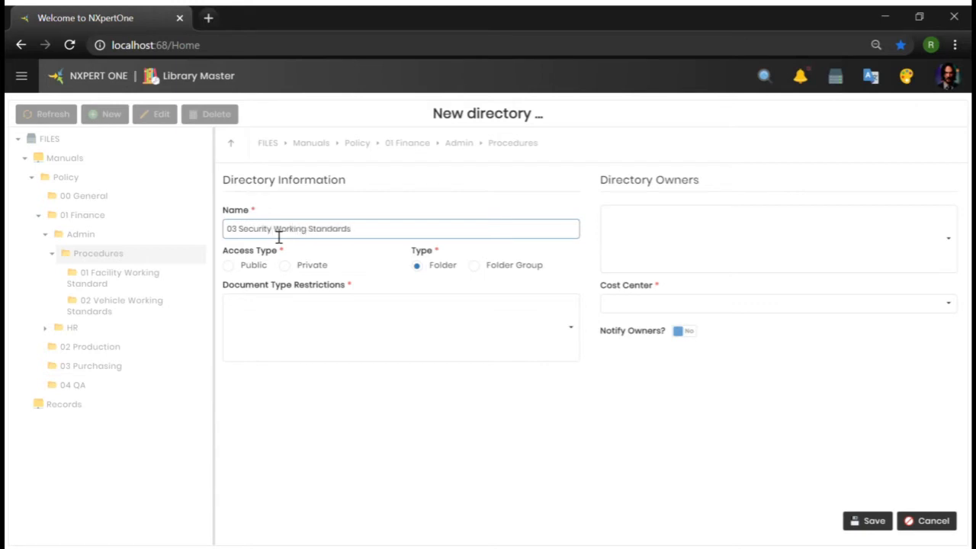
{"action": "left_click", "coordinate": [230, 266]}
{"action": "left_click", "coordinate": [284, 266]}
{"action": "left_click", "coordinate": [481, 268]}
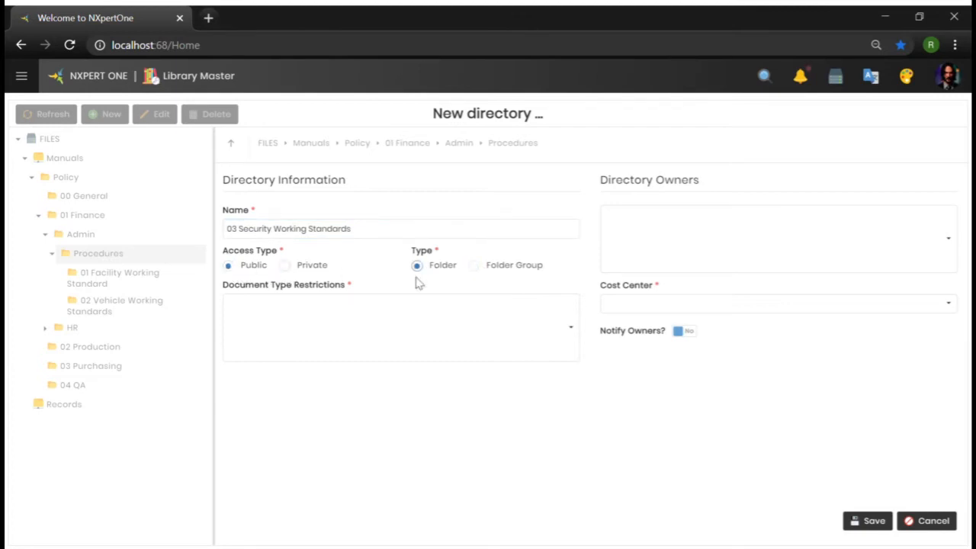
Restrict the directory's document types to Working Standards-WS2 and Policies-POL
{"action": "left_click", "coordinate": [369, 320]}
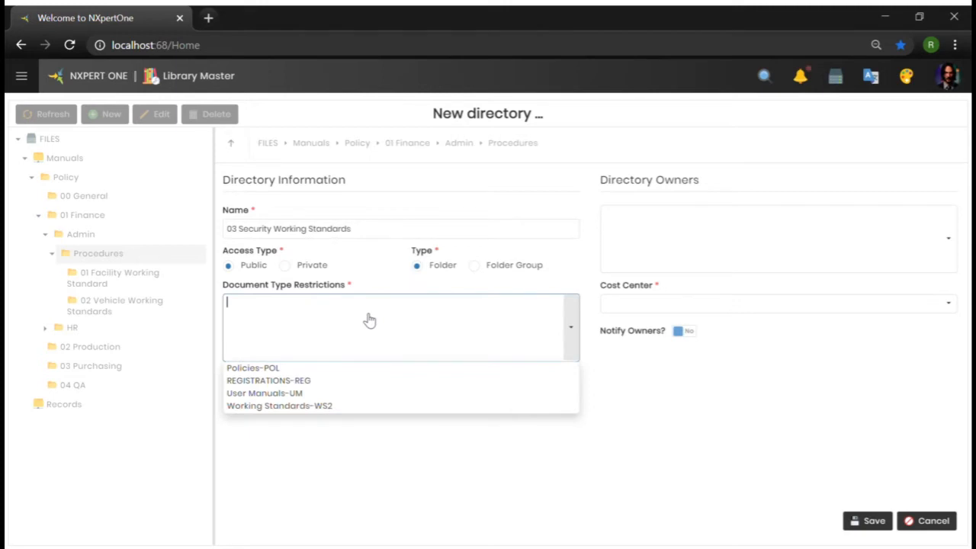
{"action": "left_click", "coordinate": [276, 410]}
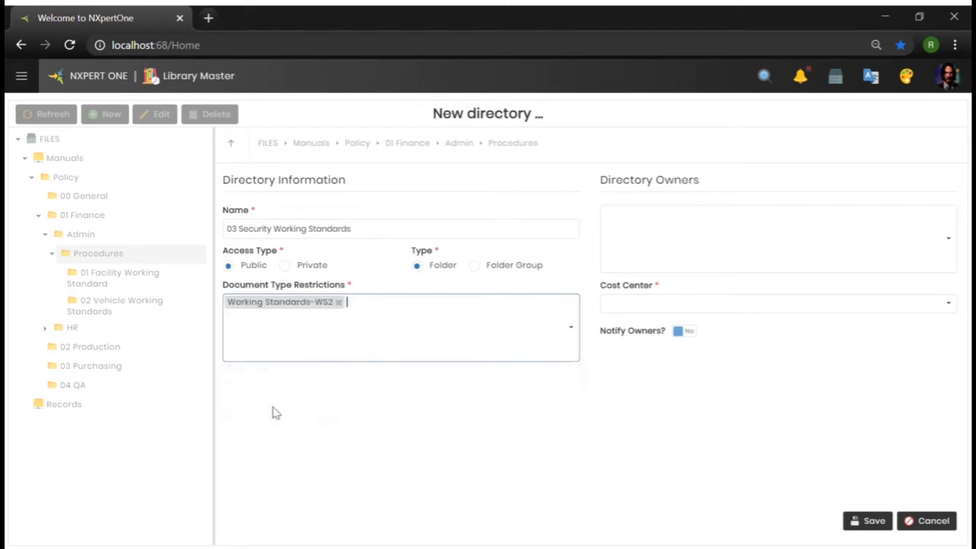
{"action": "left_click", "coordinate": [399, 335]}
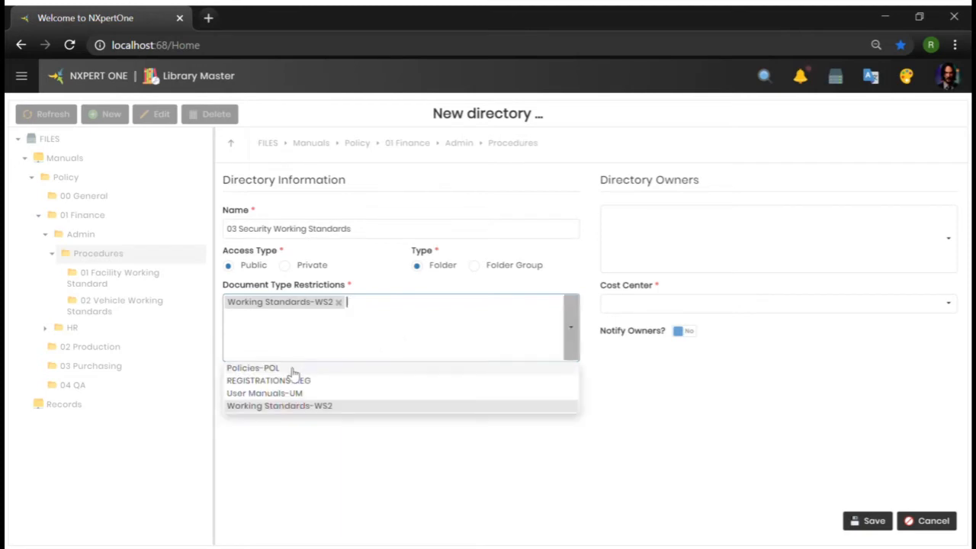
{"action": "left_click", "coordinate": [254, 368]}
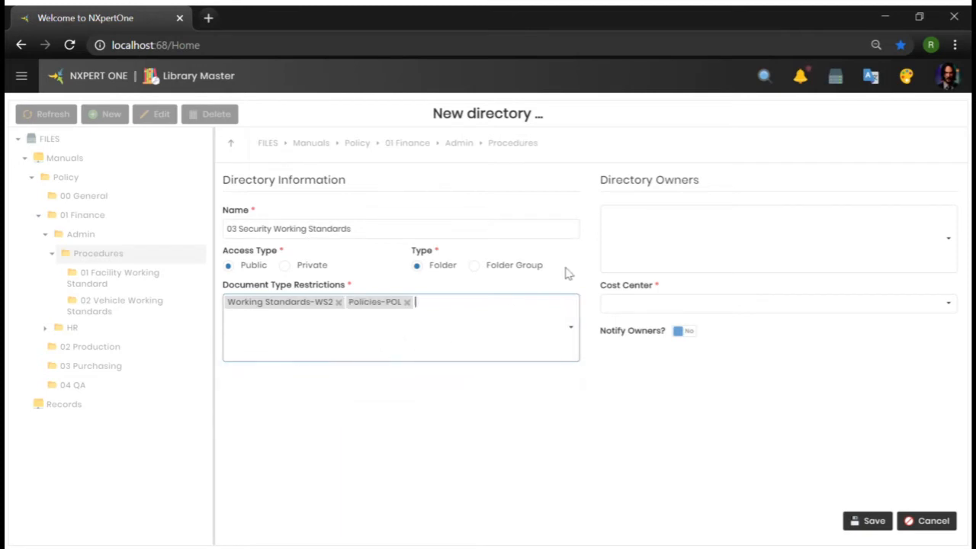
Add two directory owners: an employee from the list and nxpert-System S. Adminstrator, found by searching nxpert
{"action": "left_click", "coordinate": [639, 230]}
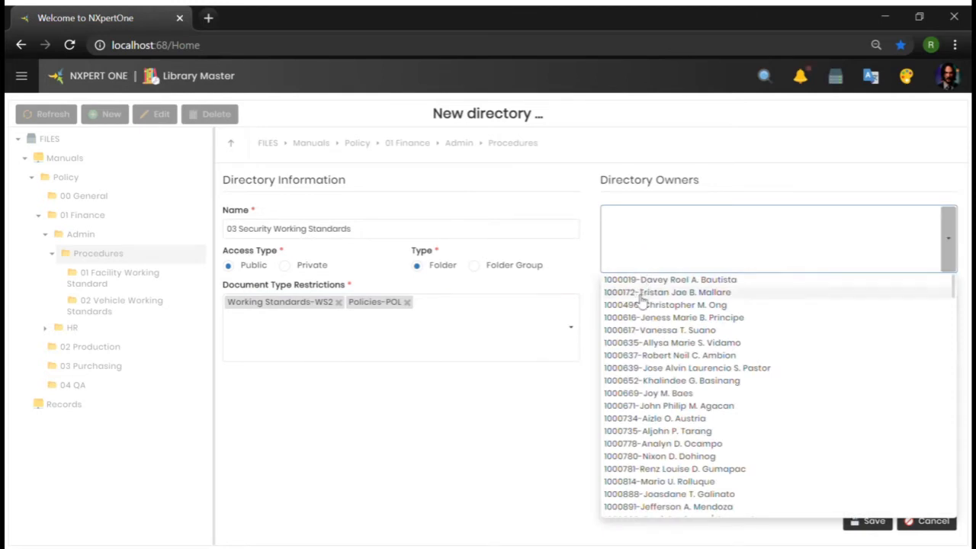
{"action": "left_click", "coordinate": [633, 355]}
{"action": "left_click", "coordinate": [648, 260]}
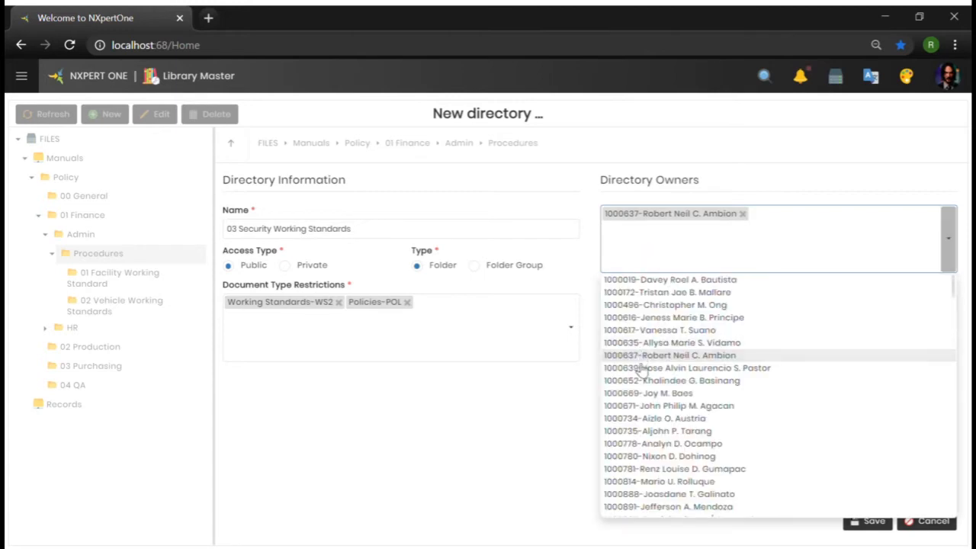
{"action": "scroll", "coordinate": [633, 373], "scroll_direction": "down", "scroll_amount": 5}
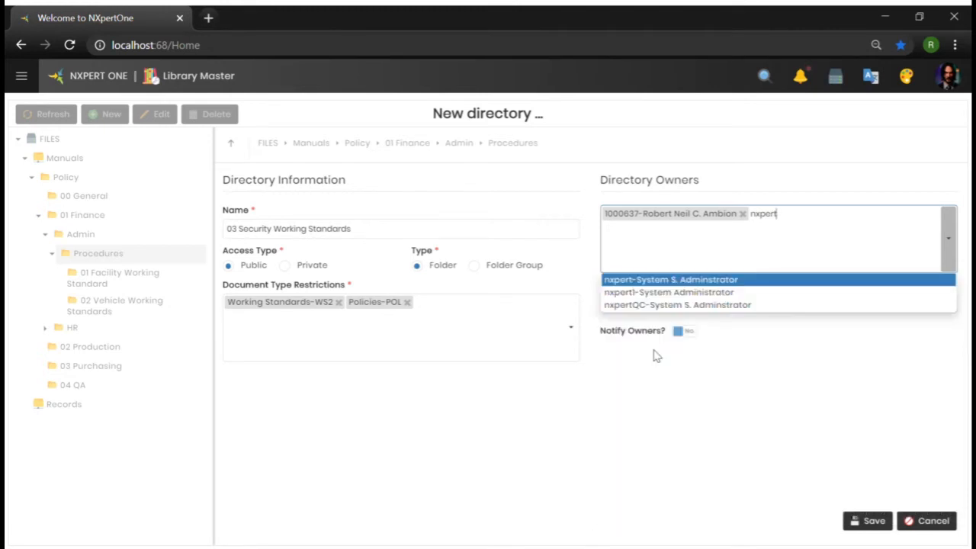
{"action": "left_click", "coordinate": [634, 284]}
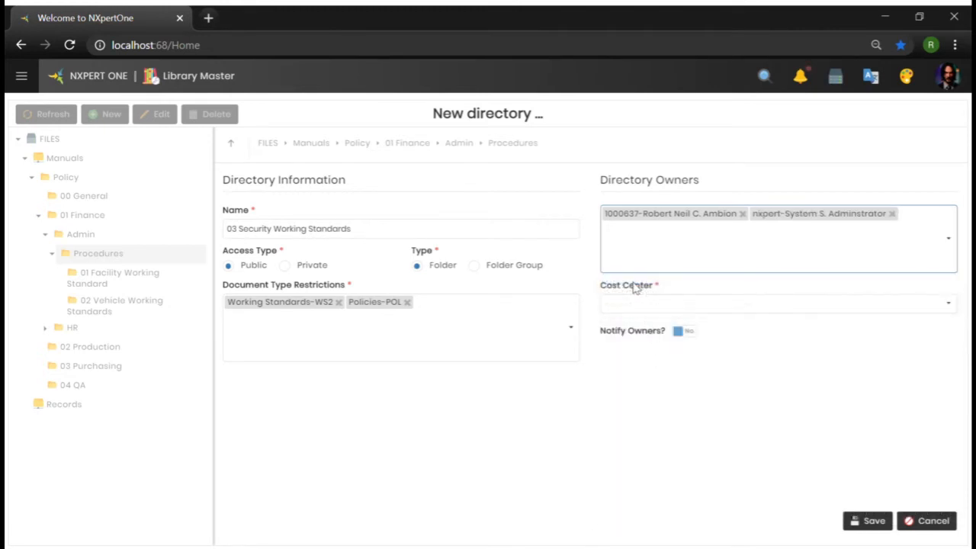
Set the directory's cost center to 1F - FACTORY 1 and switch Notify Owners to Yes
{"action": "left_click", "coordinate": [950, 306]}
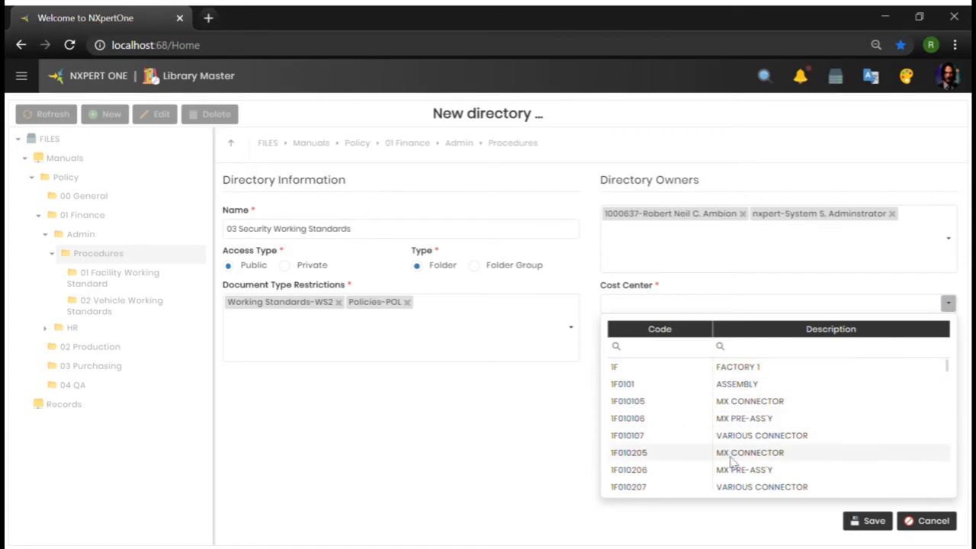
{"action": "scroll", "coordinate": [730, 460], "scroll_direction": "down", "scroll_amount": 6}
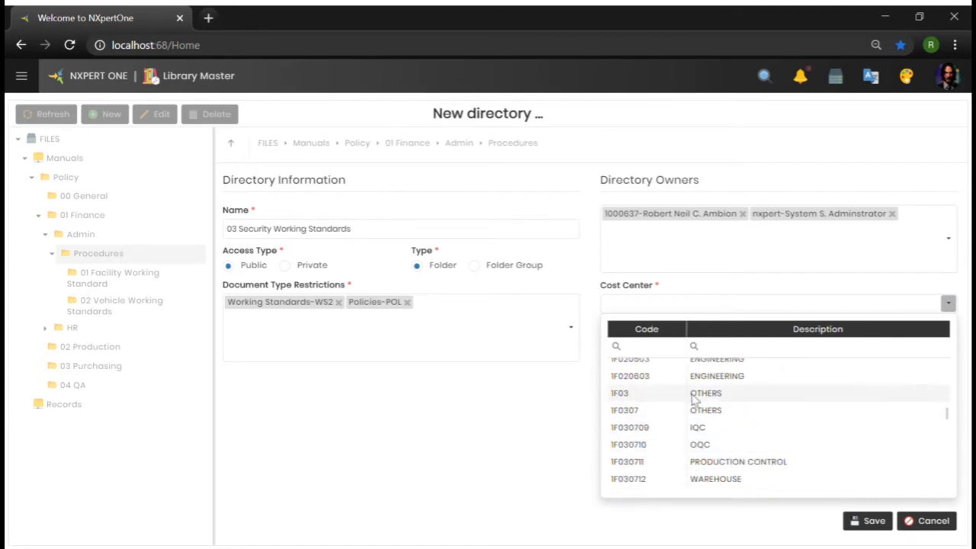
{"action": "scroll", "coordinate": [694, 400], "scroll_direction": "up", "scroll_amount": 8}
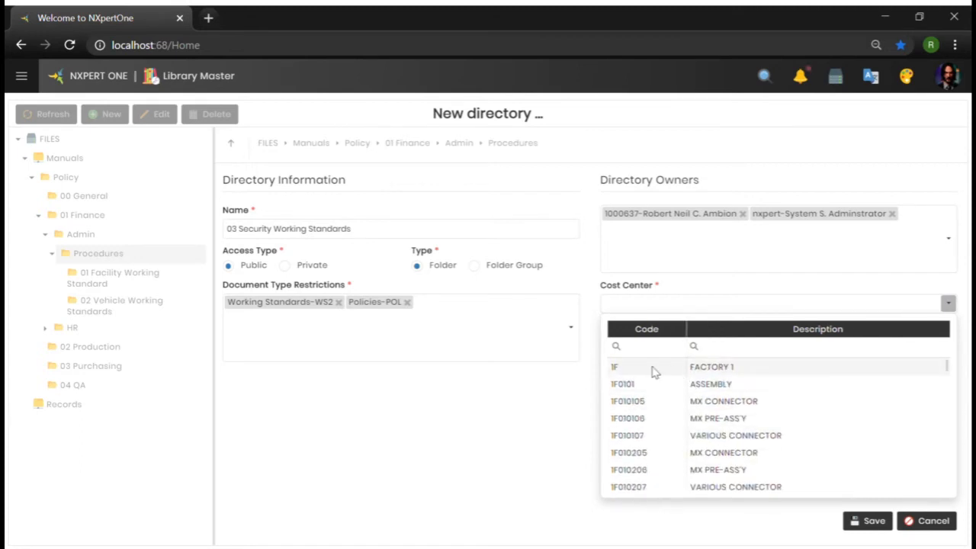
{"action": "left_click", "coordinate": [653, 370]}
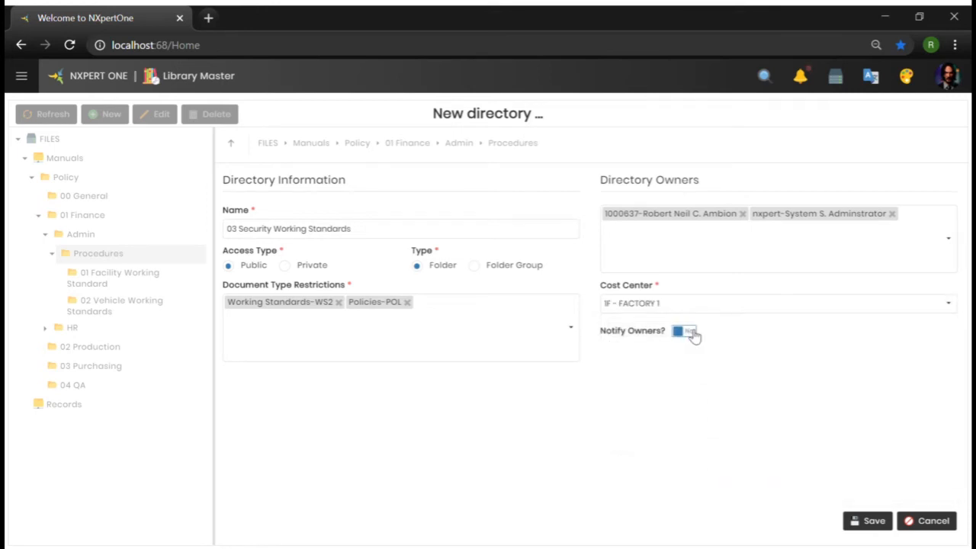
{"action": "left_click", "coordinate": [685, 331]}
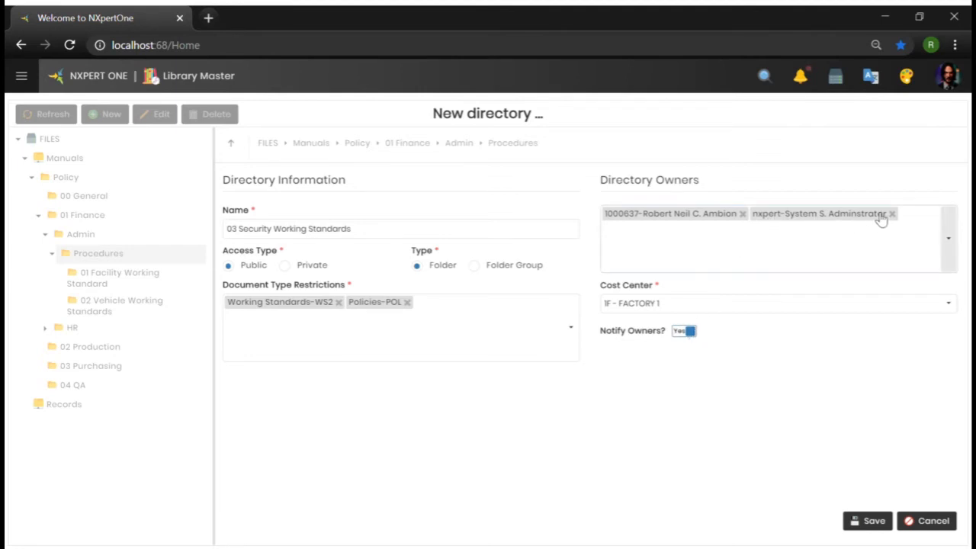
View the current user's profile and close it
{"action": "left_click", "coordinate": [949, 74]}
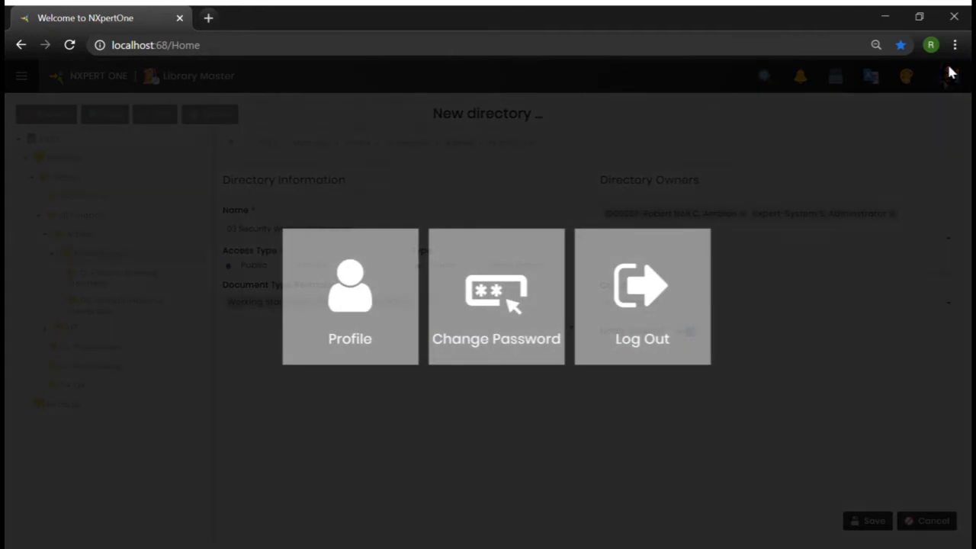
{"action": "left_click", "coordinate": [348, 296]}
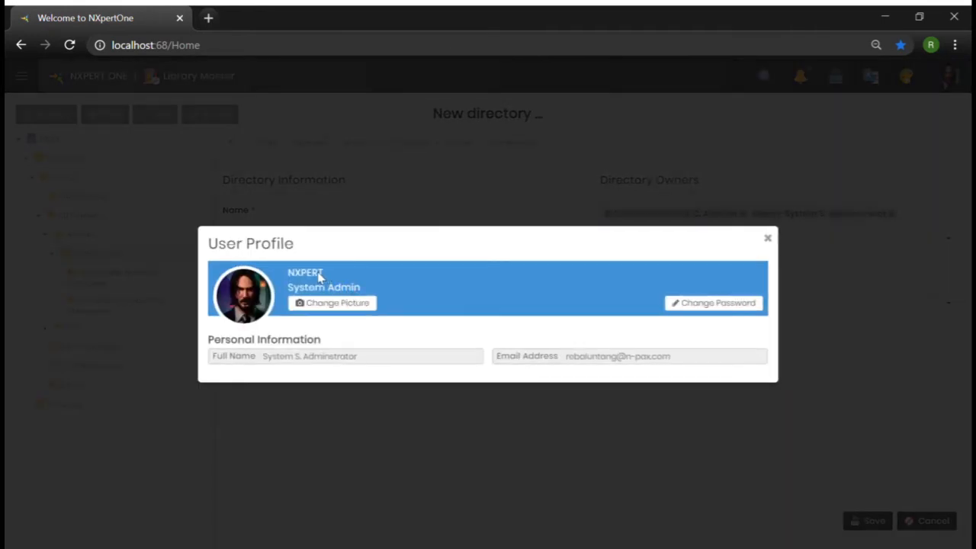
{"action": "left_click", "coordinate": [767, 237]}
{"action": "left_click", "coordinate": [847, 401]}
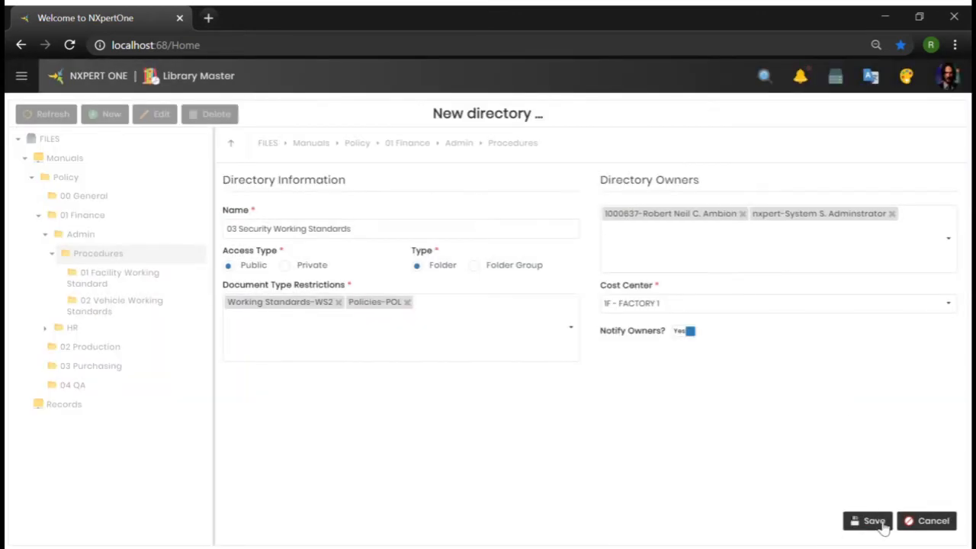
Save the new directory, confirm the save, and acknowledge the success message
{"action": "left_click", "coordinate": [874, 521]}
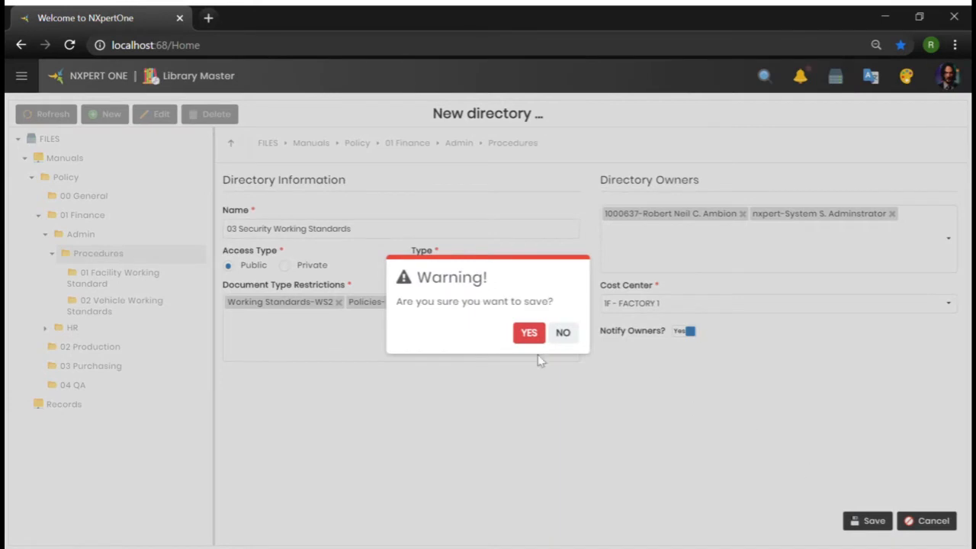
{"action": "left_click", "coordinate": [529, 335]}
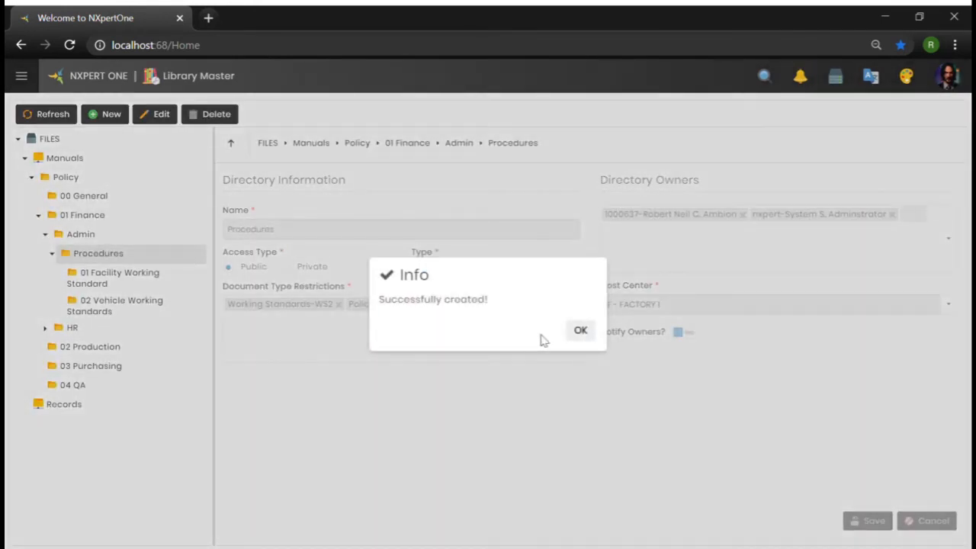
{"action": "left_click", "coordinate": [581, 330]}
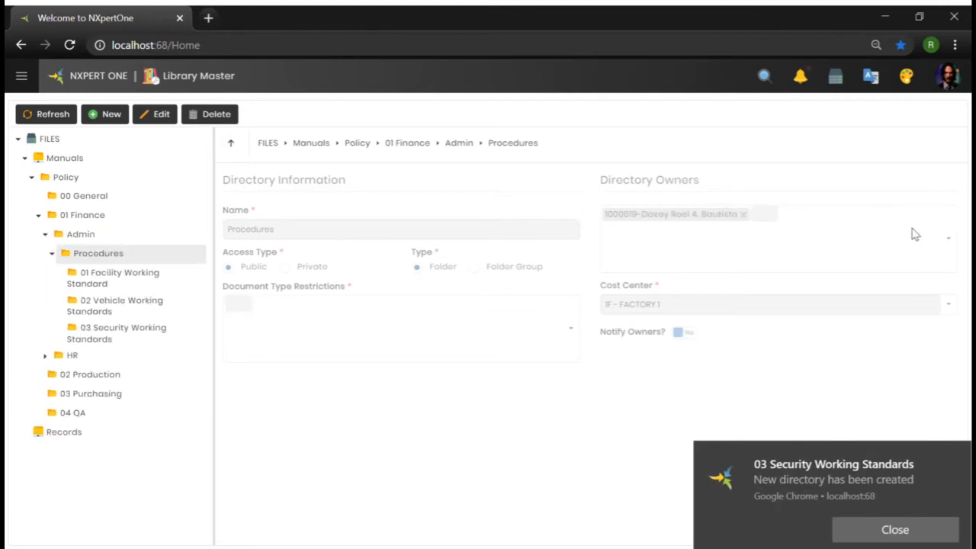
Open the Document Master from the DMS section of the menu
{"action": "left_click", "coordinate": [127, 337]}
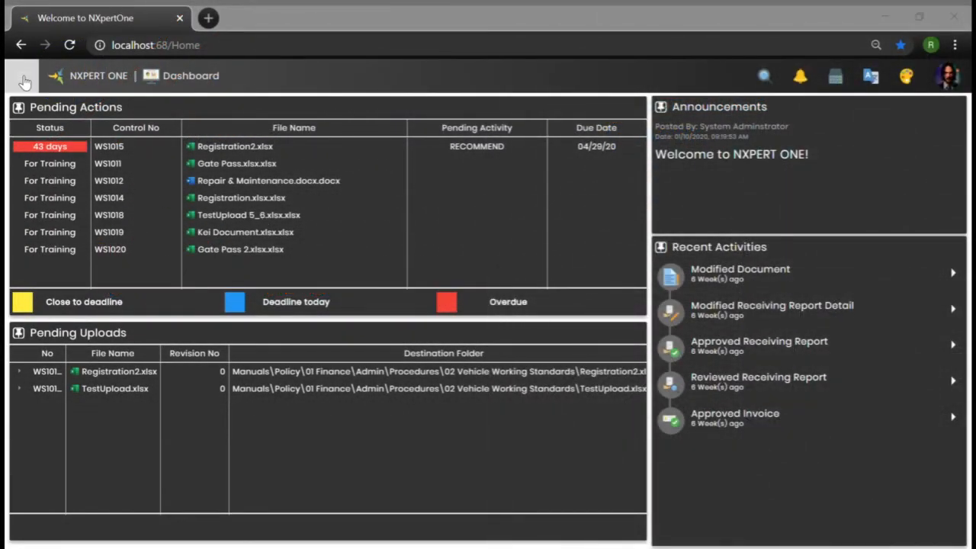
{"action": "left_click", "coordinate": [25, 79]}
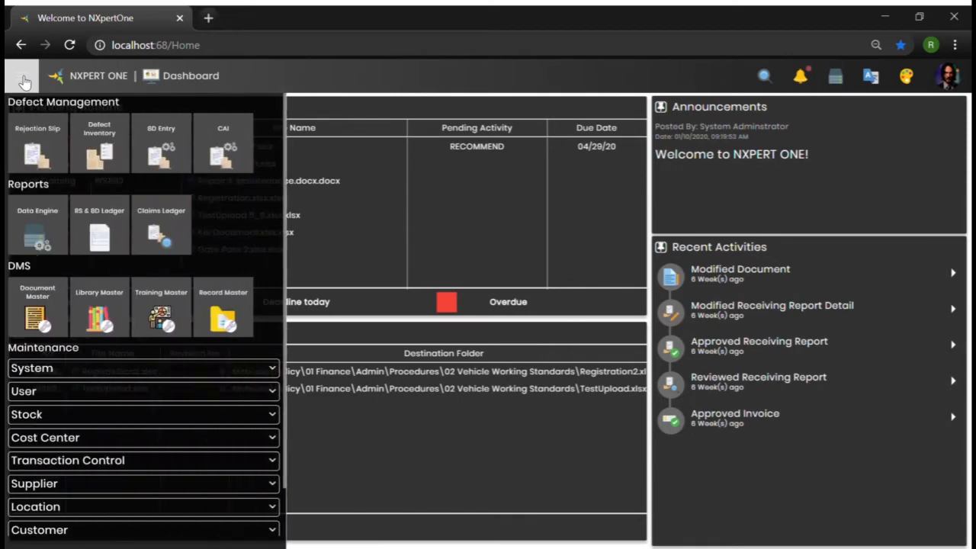
{"action": "left_click", "coordinate": [34, 318]}
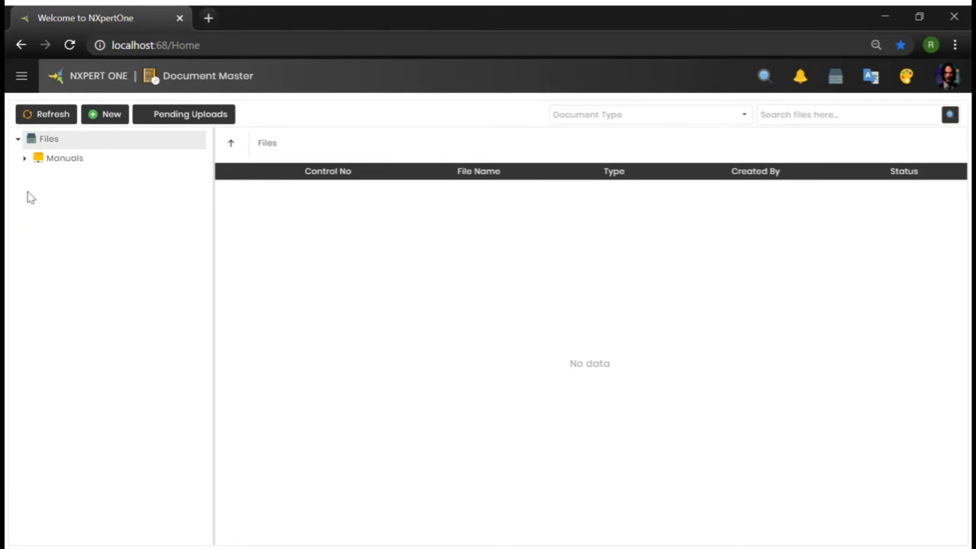
Expand the document tree through Manuals, Policy, 01 Finance, Admin, Procedures and select 03 Security Working Standards
{"action": "left_click", "coordinate": [25, 159]}
{"action": "left_click", "coordinate": [31, 179]}
{"action": "left_click", "coordinate": [38, 215]}
{"action": "left_click", "coordinate": [47, 253]}
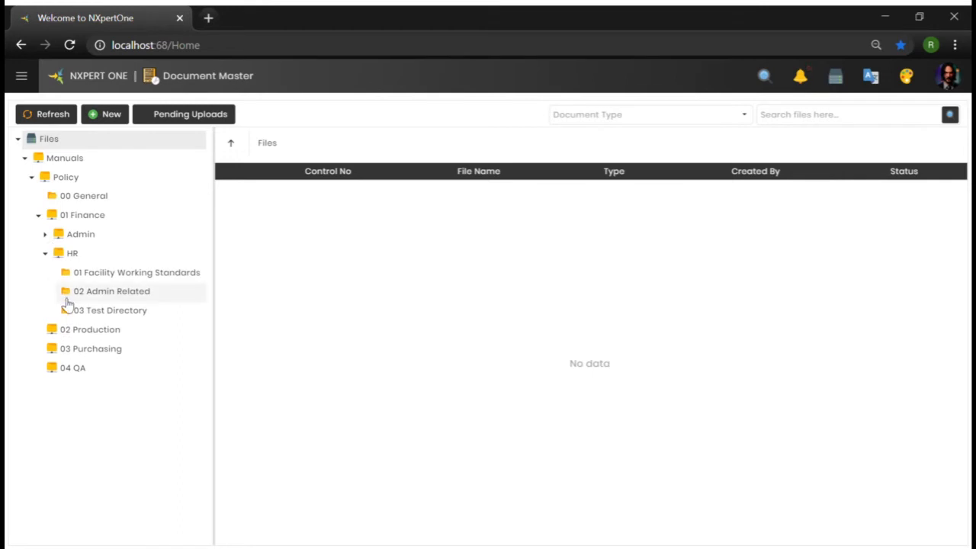
{"action": "left_click", "coordinate": [45, 234]}
{"action": "left_click", "coordinate": [52, 253]}
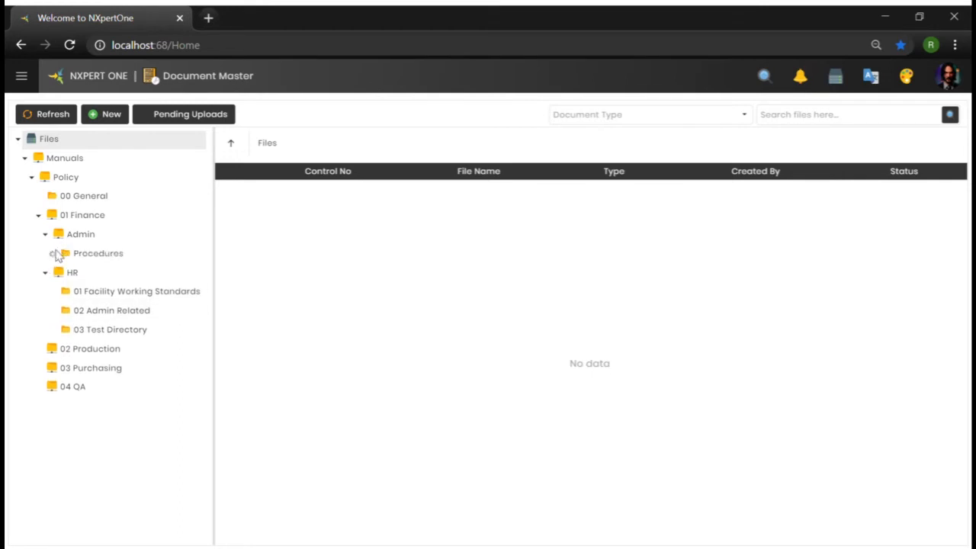
{"action": "left_click", "coordinate": [101, 338]}
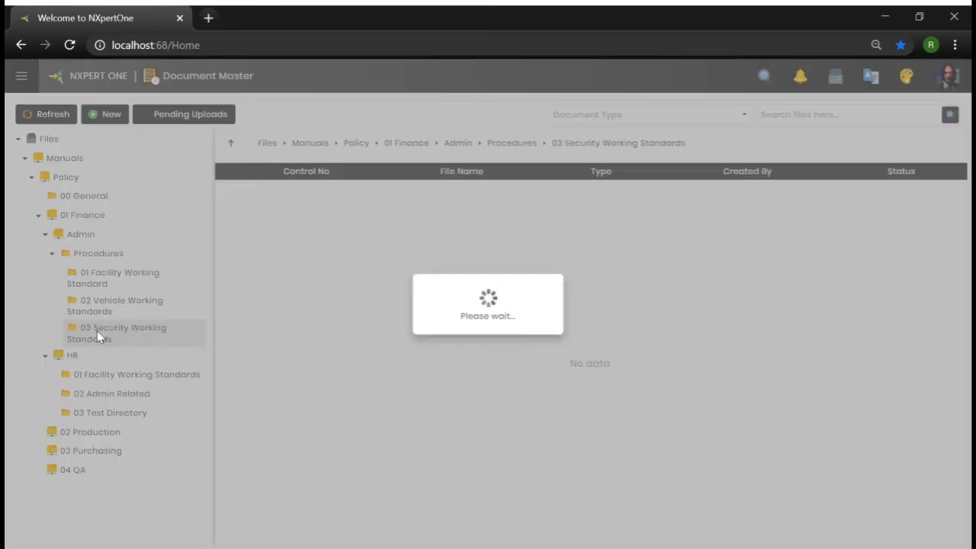
Start registering a new document in that folder and name it Employee Identification
{"action": "left_click", "coordinate": [111, 116]}
{"action": "left_click", "coordinate": [346, 179]}
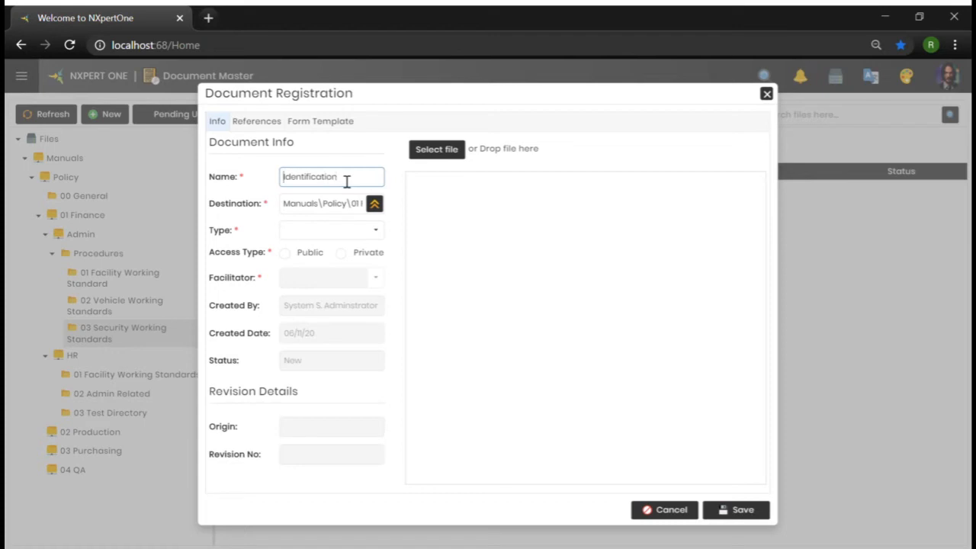
{"action": "type", "text": "Employee"}
Set the document's type to Working Standards and its access type to Public
{"action": "left_click", "coordinate": [375, 229]}
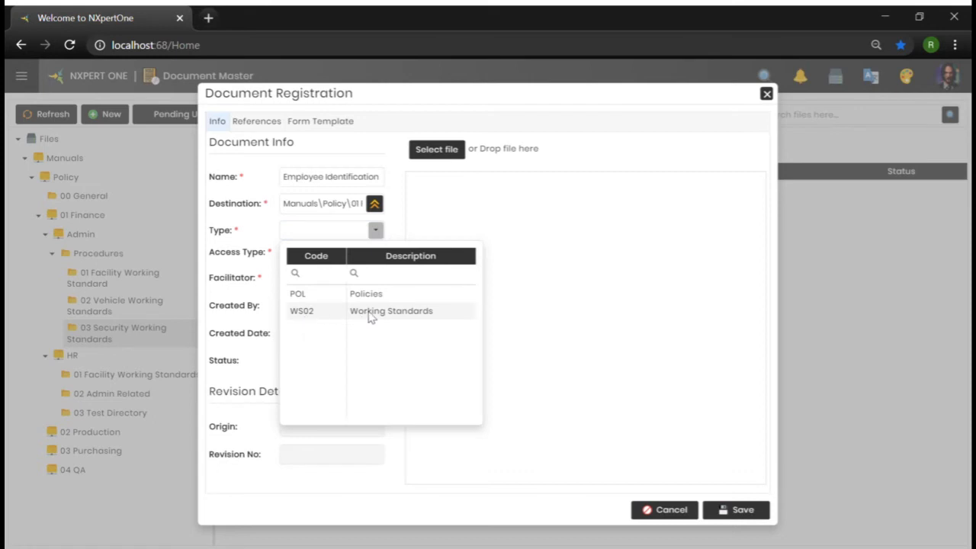
{"action": "left_click", "coordinate": [369, 312]}
{"action": "left_click", "coordinate": [285, 253]}
{"action": "left_click", "coordinate": [348, 257]}
{"action": "left_click", "coordinate": [259, 334]}
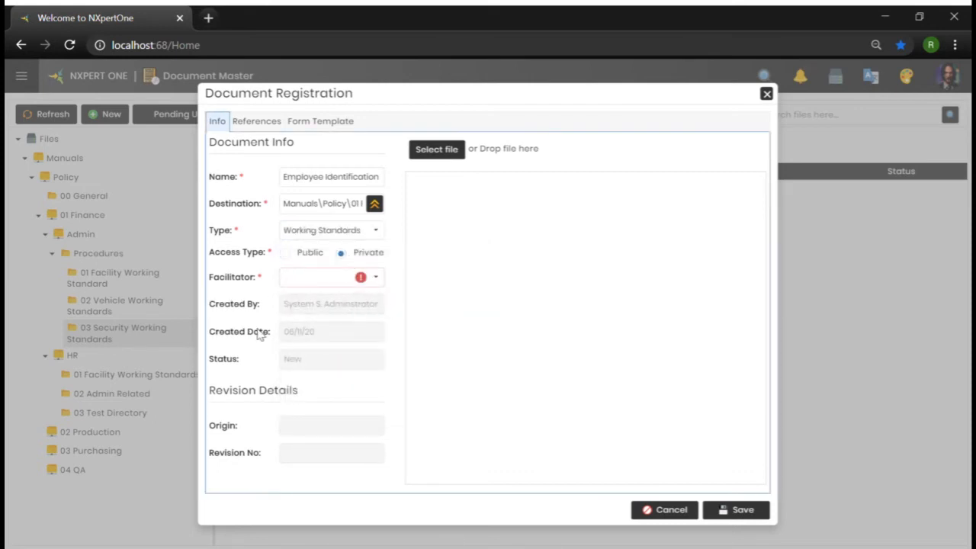
{"action": "left_click", "coordinate": [286, 256]}
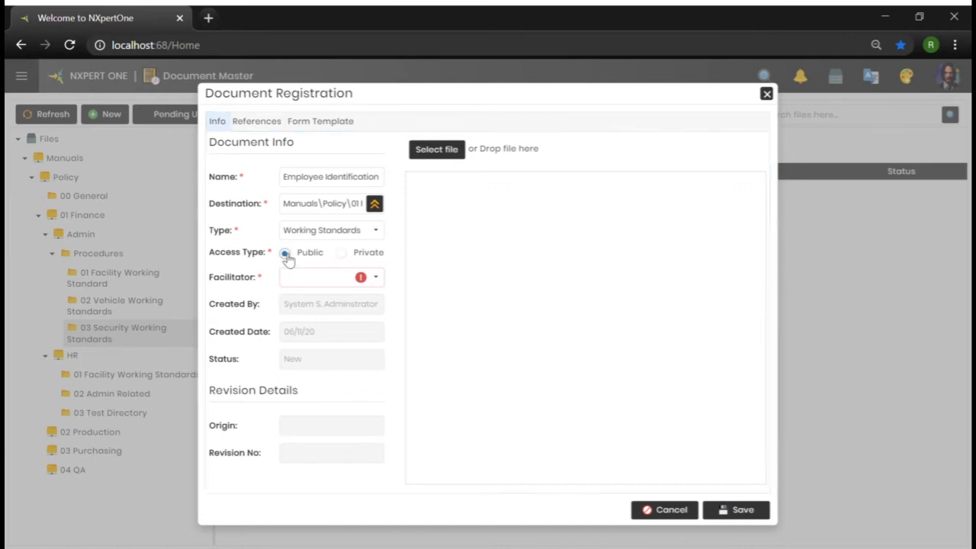
Choose the first listed employee as the document's facilitator and open the References tab
{"action": "left_click", "coordinate": [376, 279]}
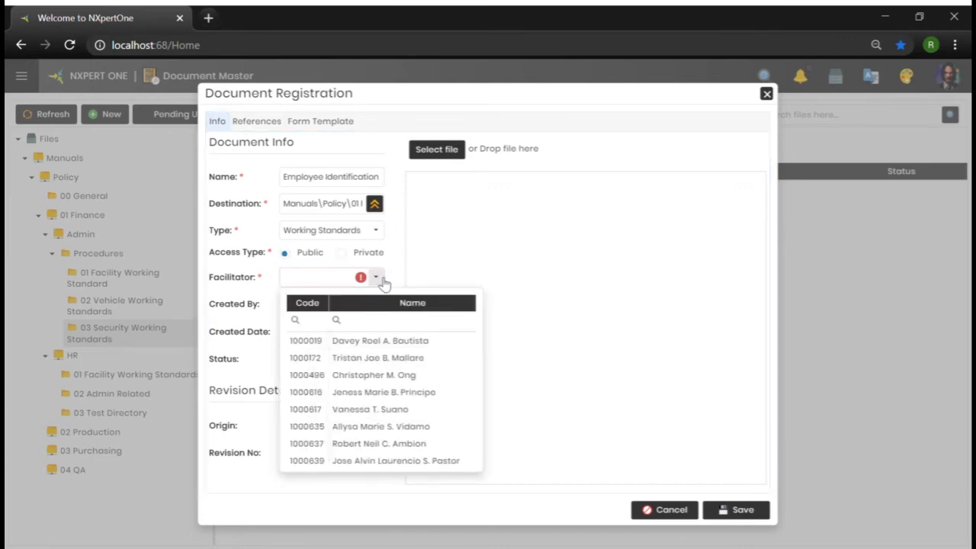
{"action": "left_click", "coordinate": [357, 345]}
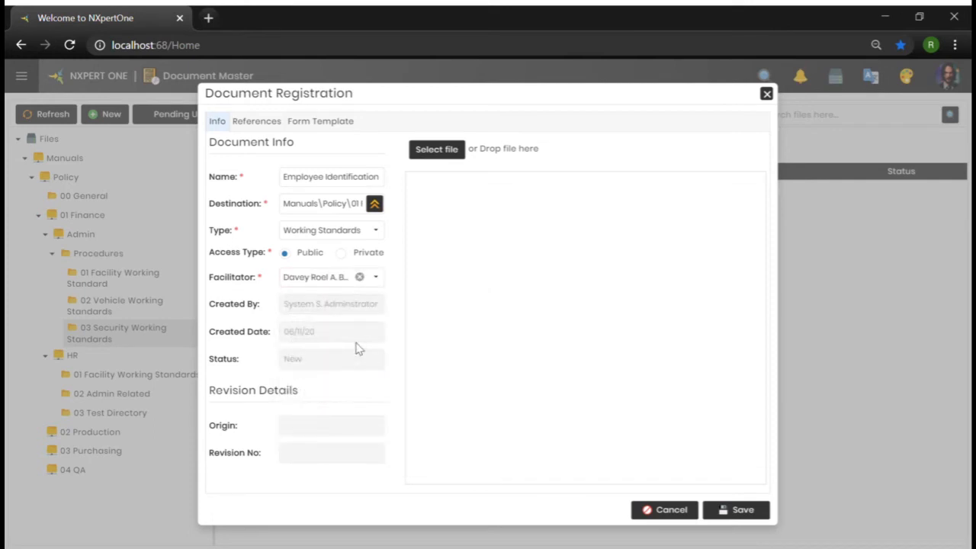
{"action": "left_click", "coordinate": [251, 122]}
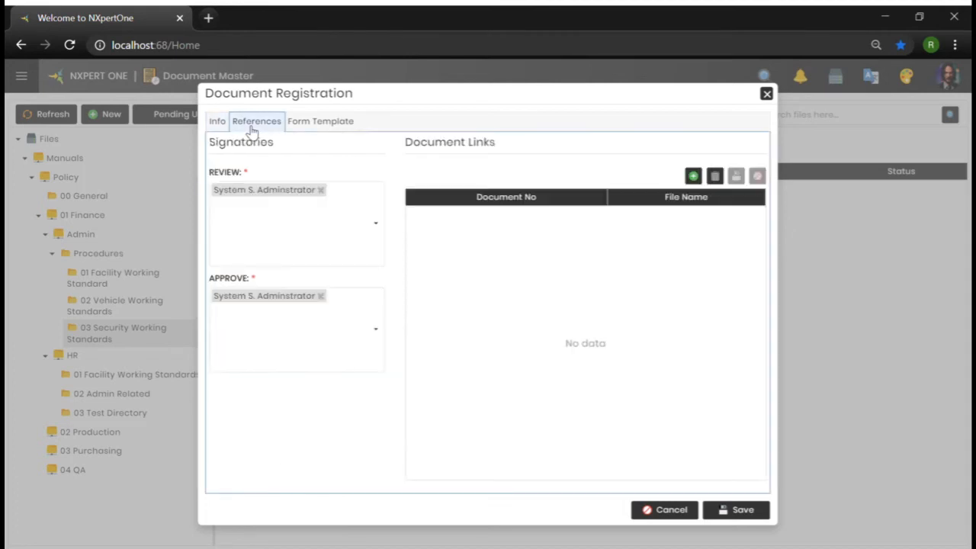
{"action": "left_click", "coordinate": [693, 176]}
{"action": "left_click", "coordinate": [601, 221]}
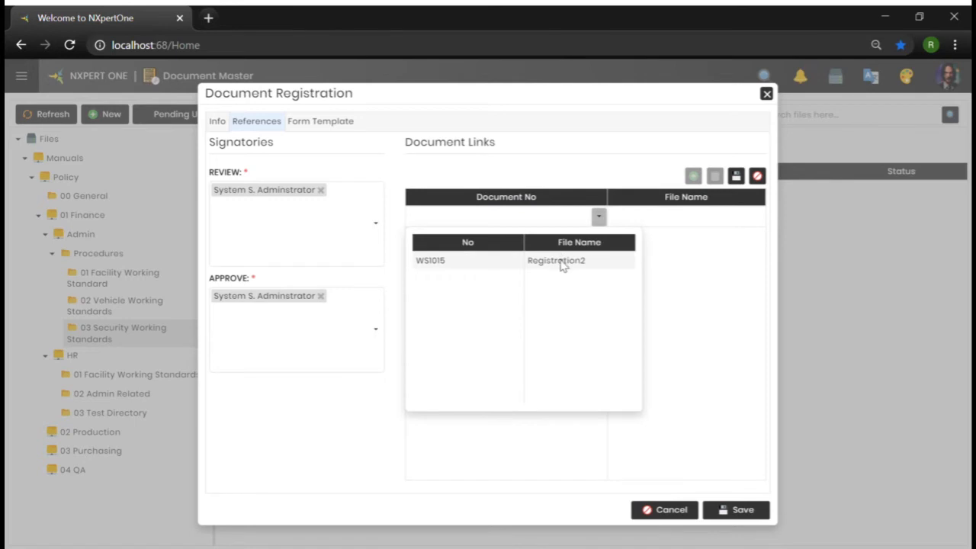
{"action": "left_click", "coordinate": [559, 179]}
{"action": "left_click", "coordinate": [600, 218]}
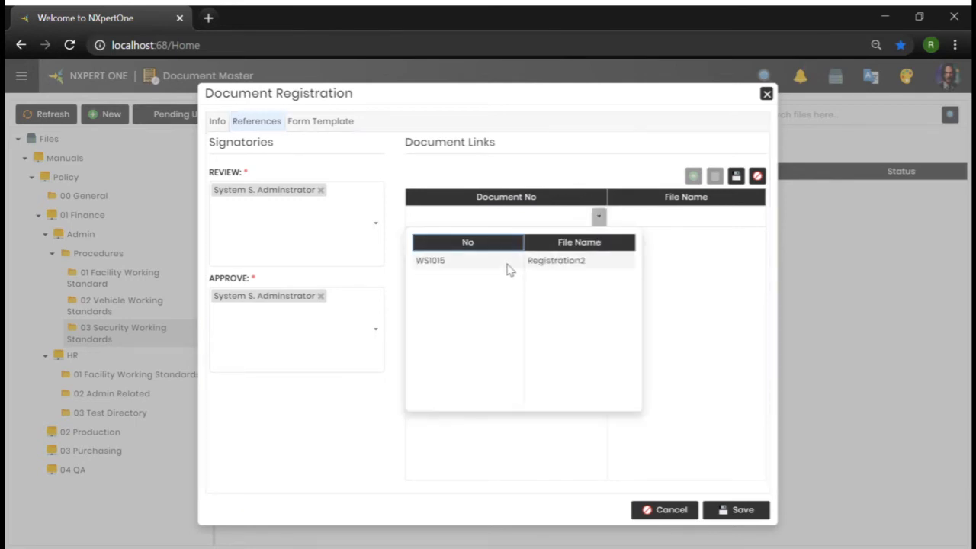
{"action": "left_click", "coordinate": [523, 181]}
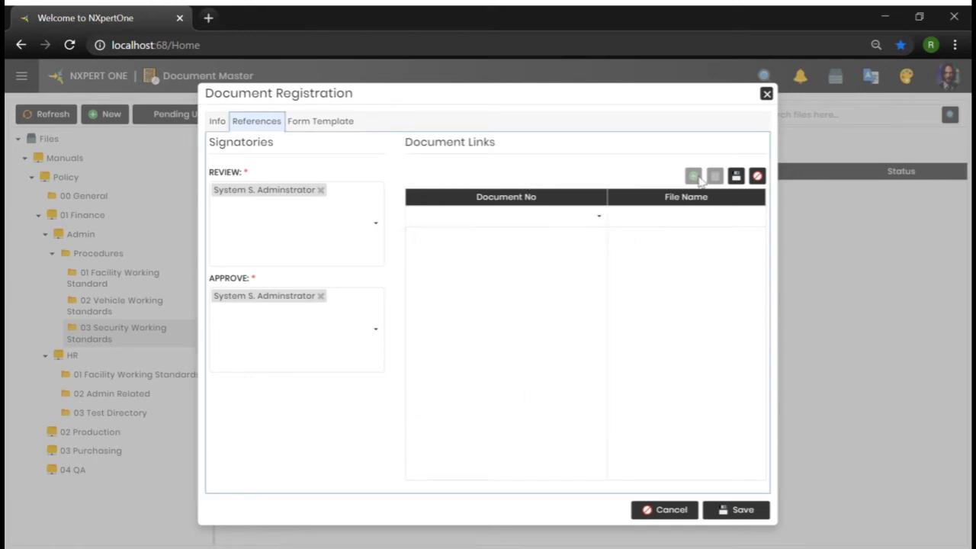
{"action": "left_click", "coordinate": [757, 177]}
Add another employee as reviewer and another employee as approver in the signatories
{"action": "left_click", "coordinate": [320, 223]}
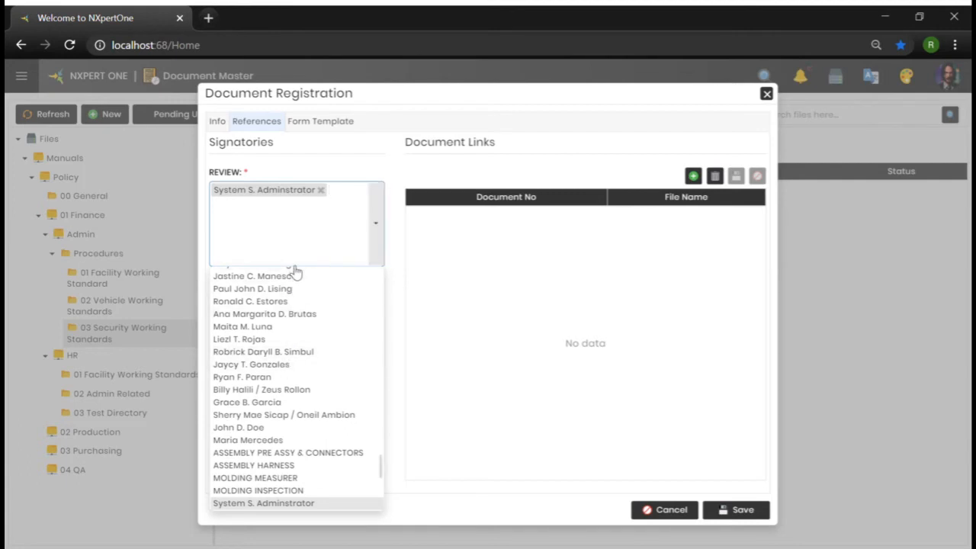
{"action": "left_click", "coordinate": [255, 440]}
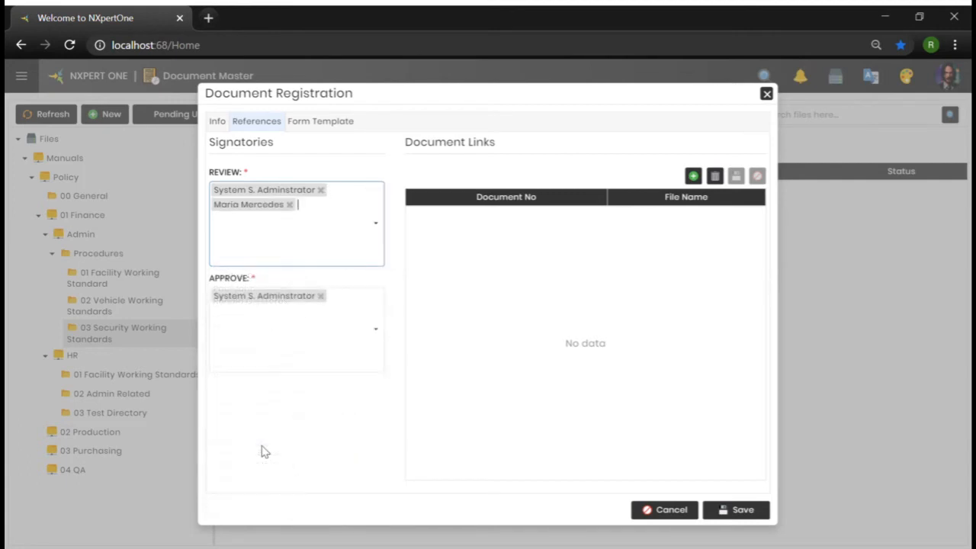
{"action": "left_click", "coordinate": [343, 351]}
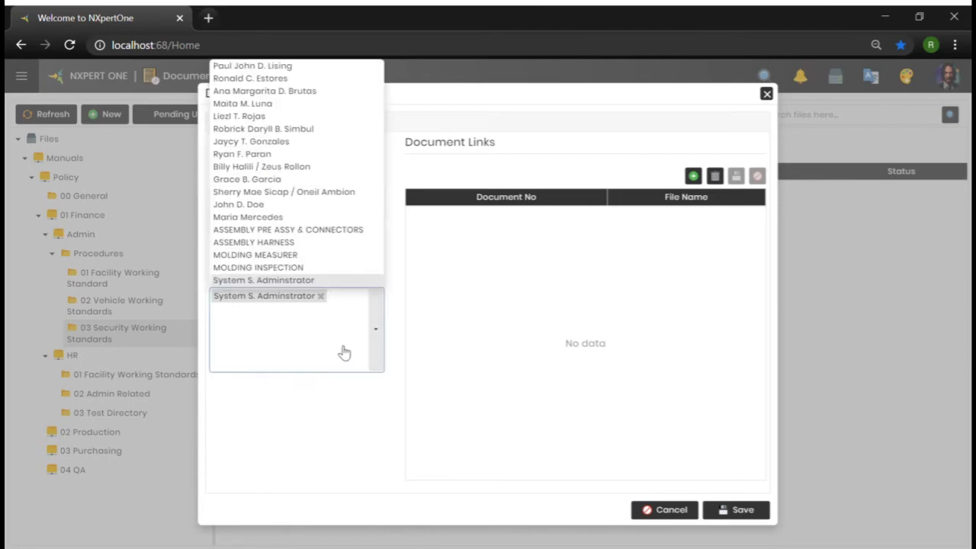
{"action": "left_click", "coordinate": [295, 205]}
{"action": "left_click", "coordinate": [330, 426]}
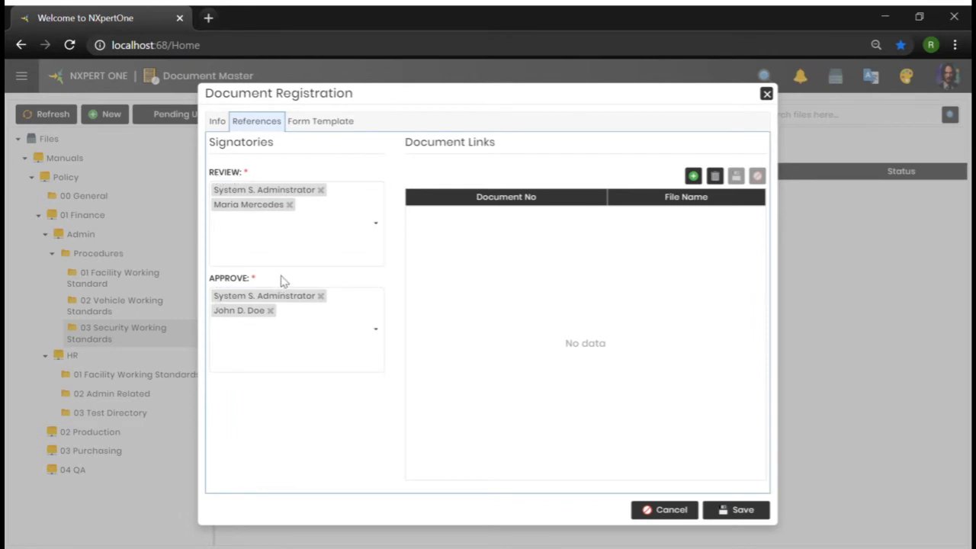
In the form template, add a field named ID number with type Number
{"action": "left_click", "coordinate": [343, 124]}
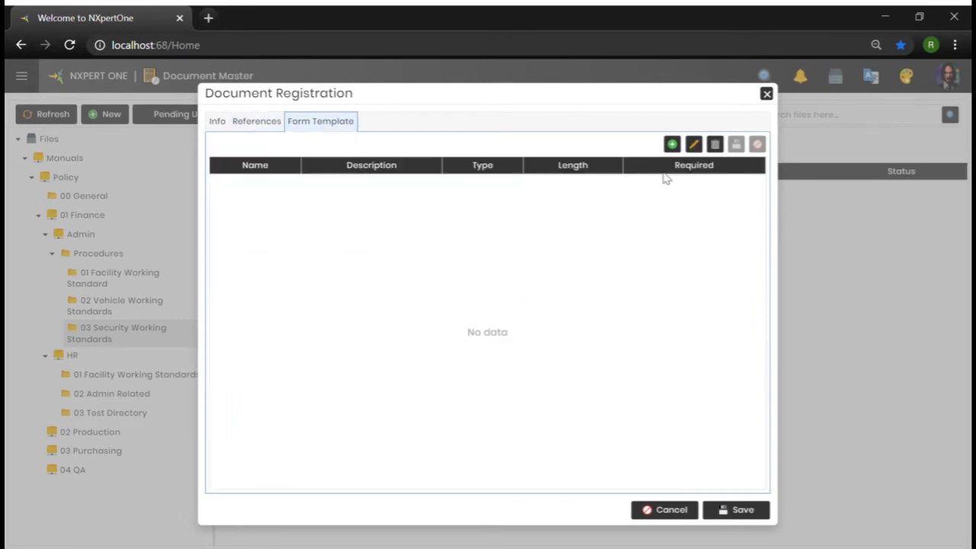
{"action": "left_click", "coordinate": [671, 144]}
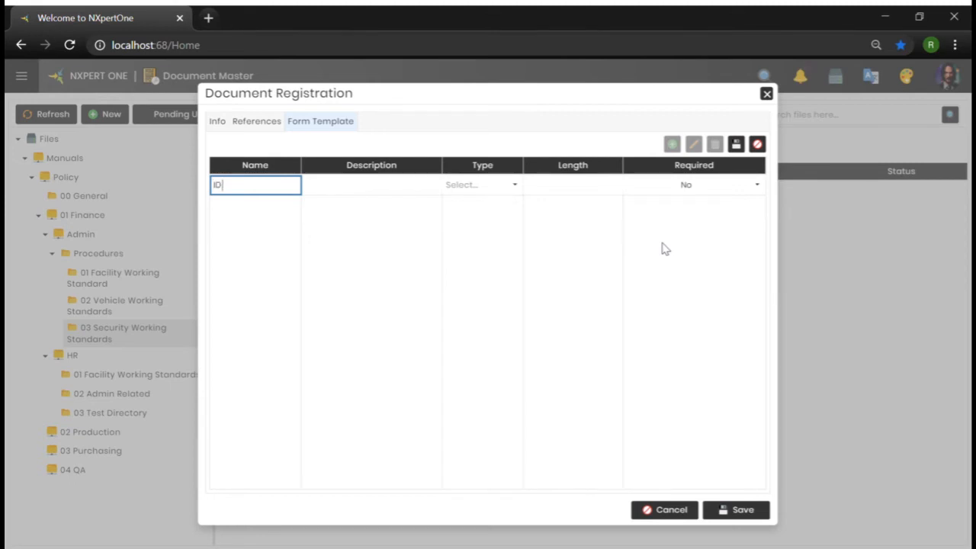
{"action": "type", "text": "umber"}
{"action": "left_click", "coordinate": [516, 188]}
{"action": "left_click", "coordinate": [494, 214]}
{"action": "left_click", "coordinate": [423, 192]}
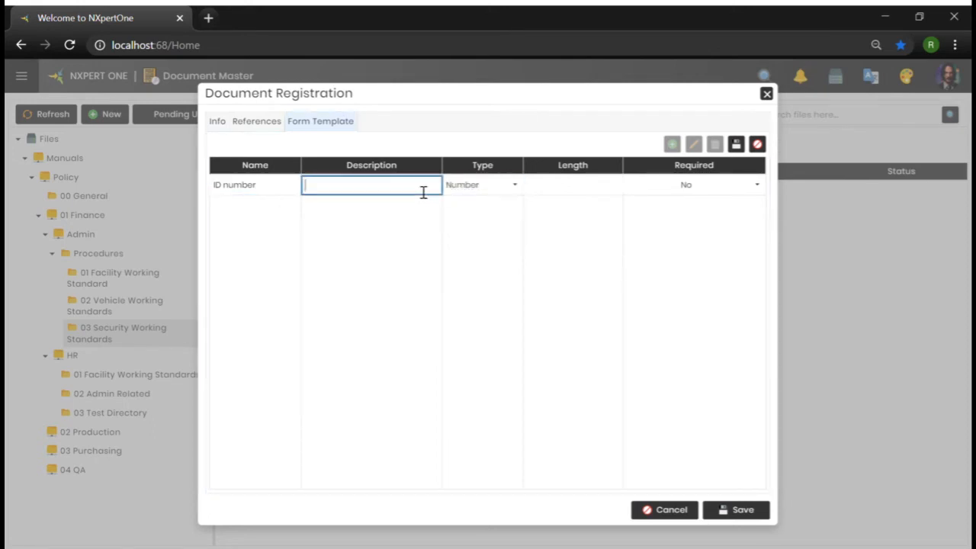
Describe the field as Employee ID number, set its length to 10, make it required, and save the row
{"action": "type", "text": "Employee ID number"}
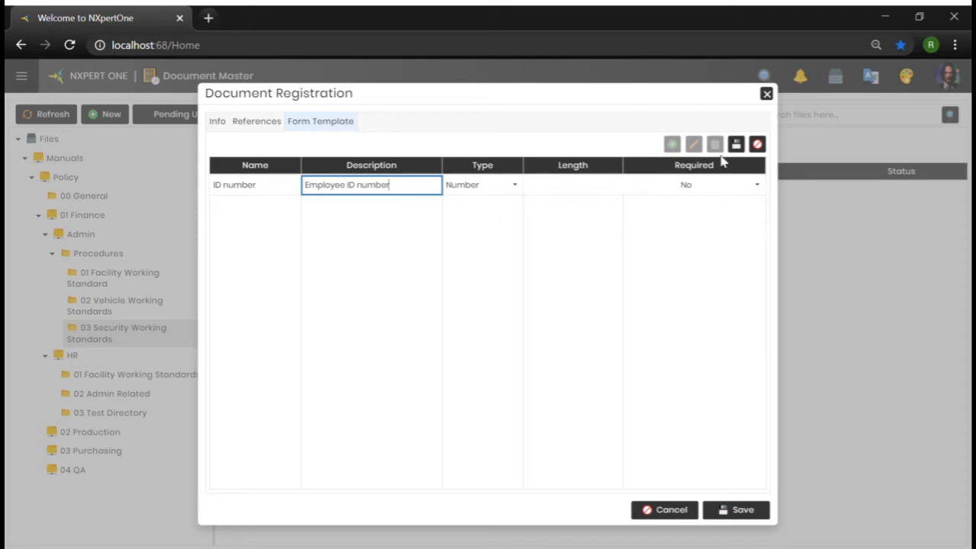
{"action": "left_click", "coordinate": [597, 190]}
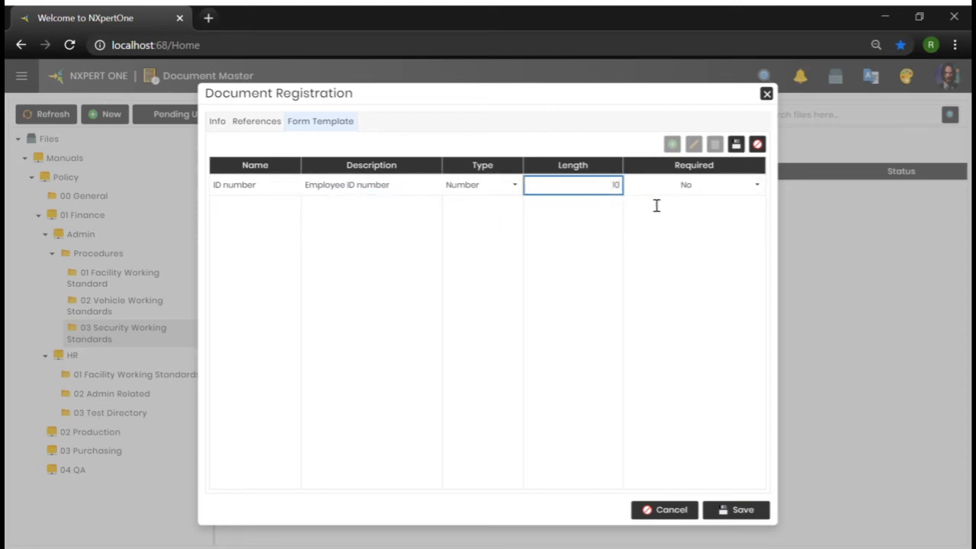
{"action": "left_click", "coordinate": [733, 194]}
{"action": "left_click", "coordinate": [759, 190]}
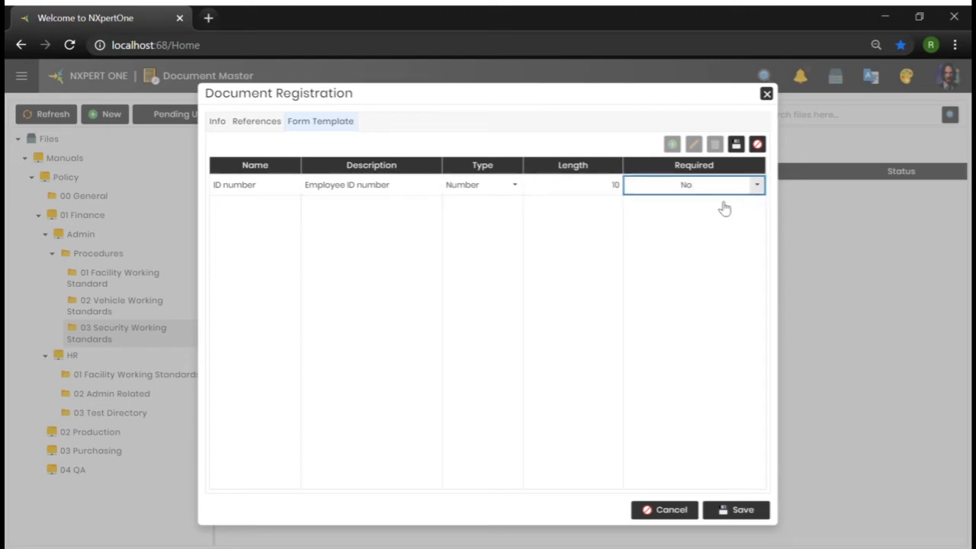
{"action": "left_click", "coordinate": [677, 202]}
{"action": "left_click", "coordinate": [736, 146]}
Add a second field named Badge Number with the description Employee Badge Number
{"action": "left_click", "coordinate": [671, 146]}
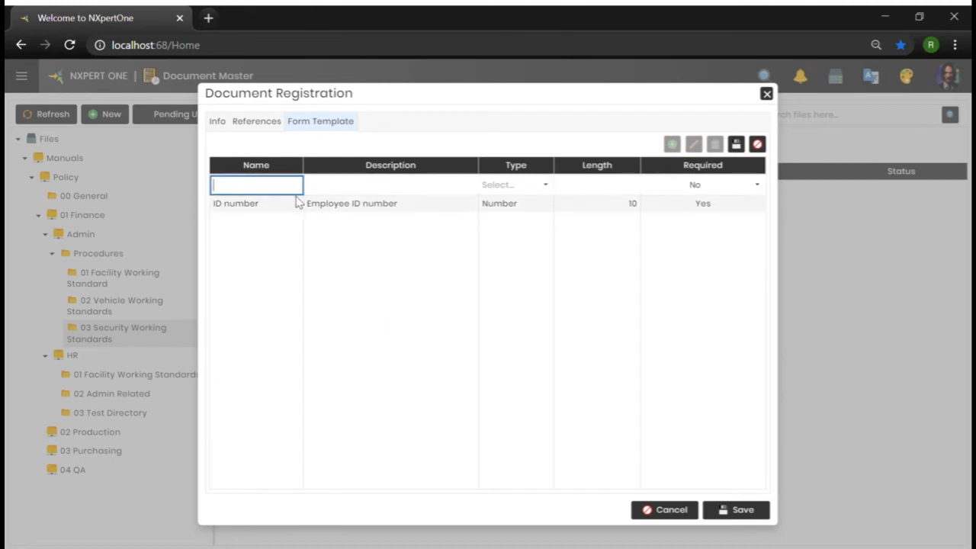
{"action": "type", "text": "Badge Number"}
{"action": "key", "text": "Tab"}
{"action": "type", "text": "Employee Badge Number"}
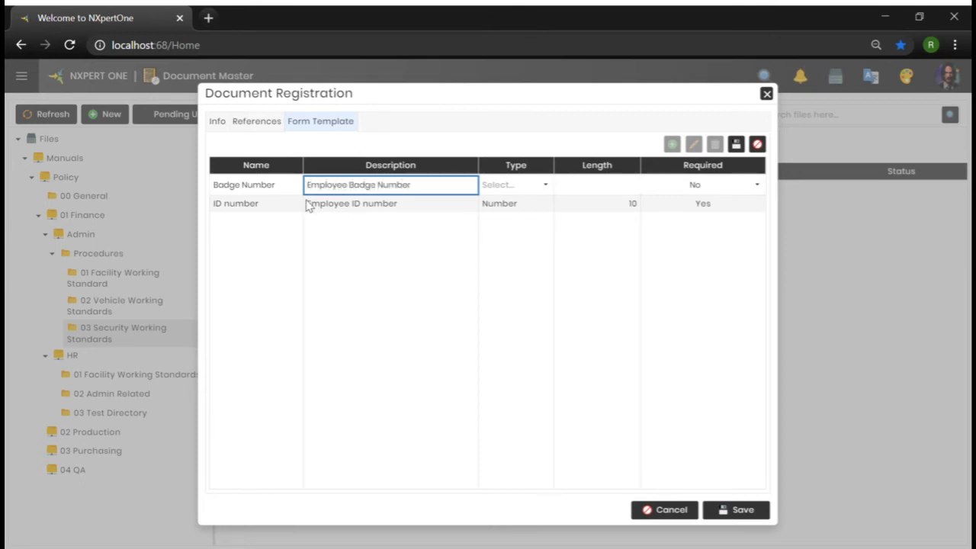
Set the Badge Number field's type to Number, its length to 20, and make it required
{"action": "left_click", "coordinate": [546, 184]}
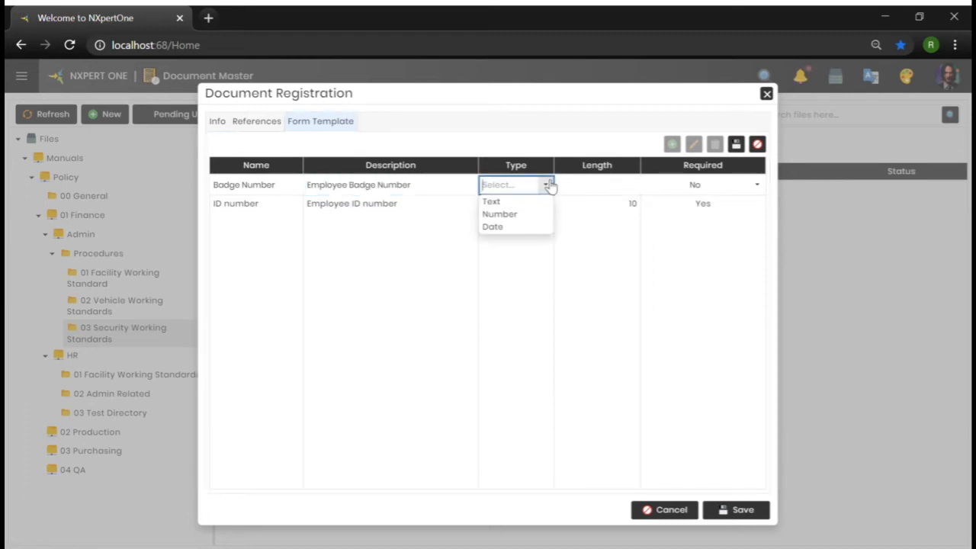
{"action": "left_click", "coordinate": [515, 214]}
{"action": "left_click", "coordinate": [623, 190]}
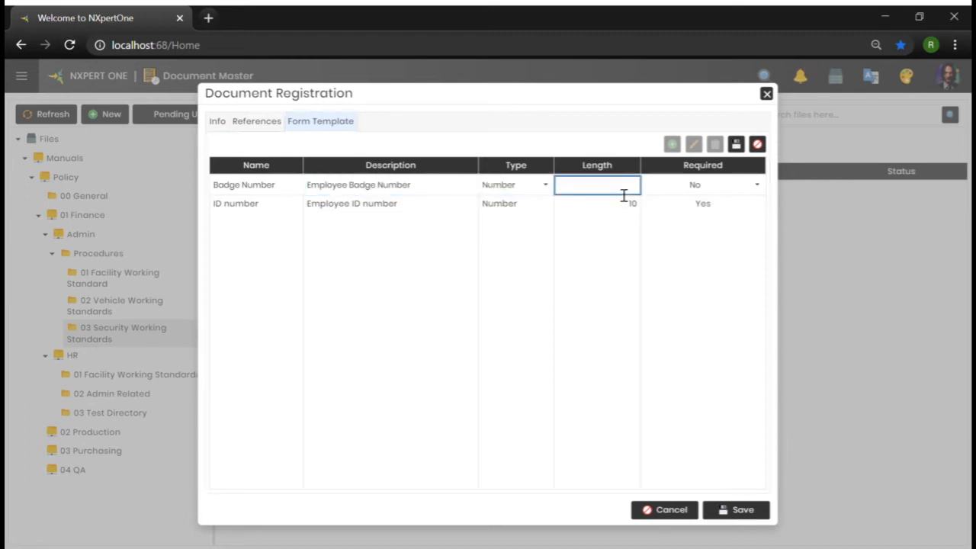
{"action": "type", "text": "20"}
{"action": "left_click", "coordinate": [757, 188]}
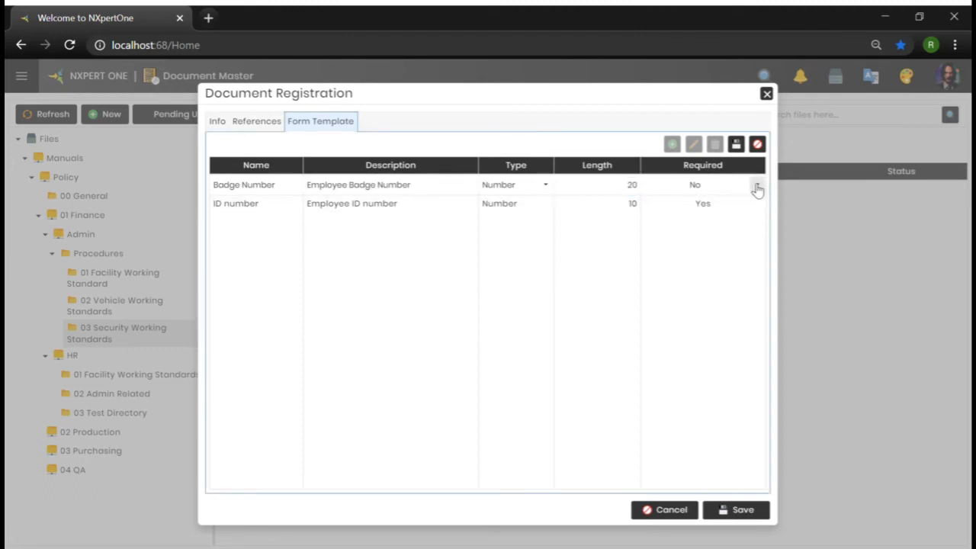
{"action": "left_click", "coordinate": [756, 186]}
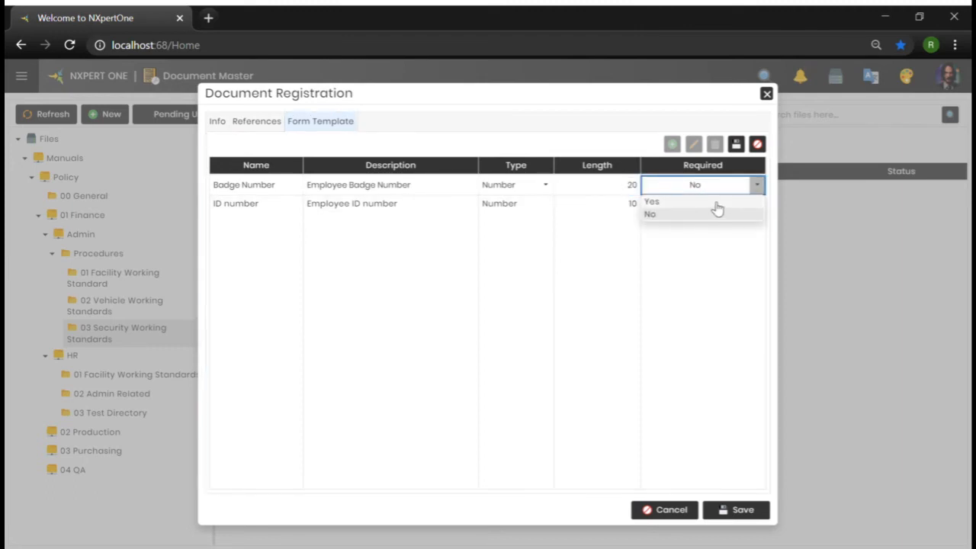
{"action": "left_click", "coordinate": [719, 201]}
Change the Badge Number field's type to Text and save the row
{"action": "left_click", "coordinate": [545, 185]}
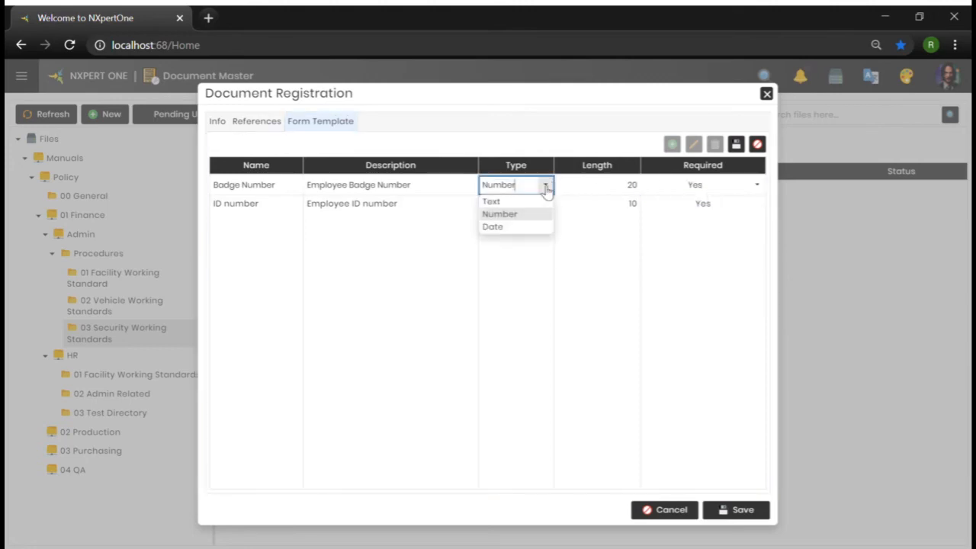
{"action": "left_click", "coordinate": [503, 201]}
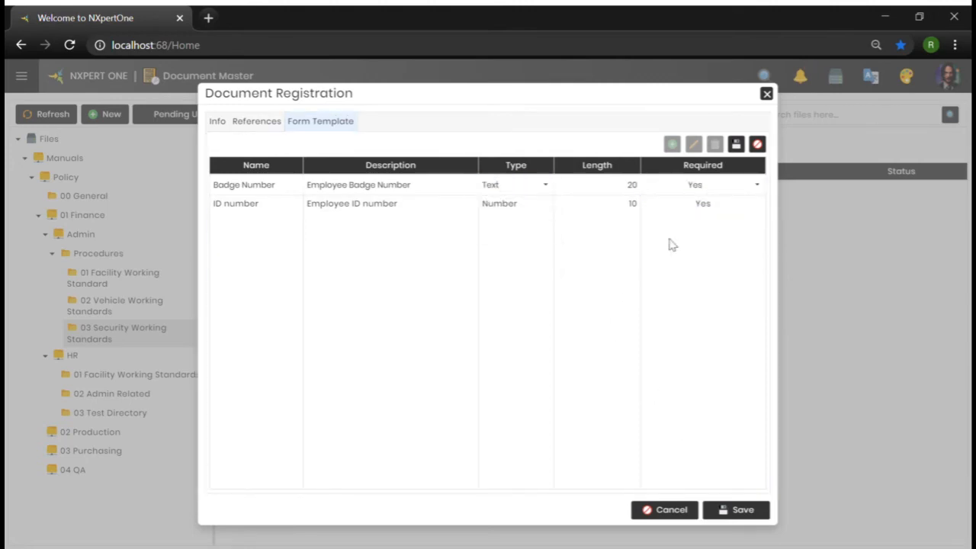
{"action": "left_click", "coordinate": [736, 145]}
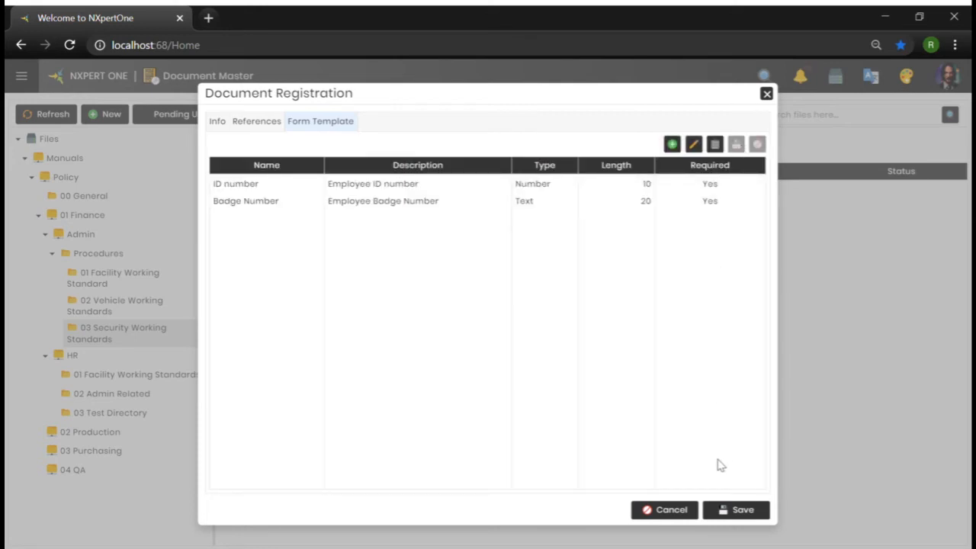
Return to the document info and attach the file Identification Badge.xlsx
{"action": "left_click", "coordinate": [259, 122]}
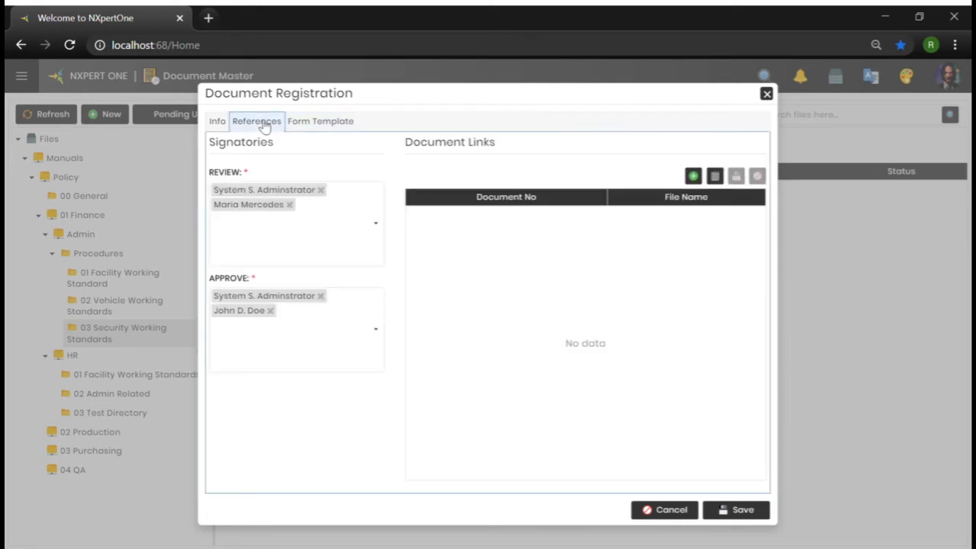
{"action": "left_click", "coordinate": [219, 122]}
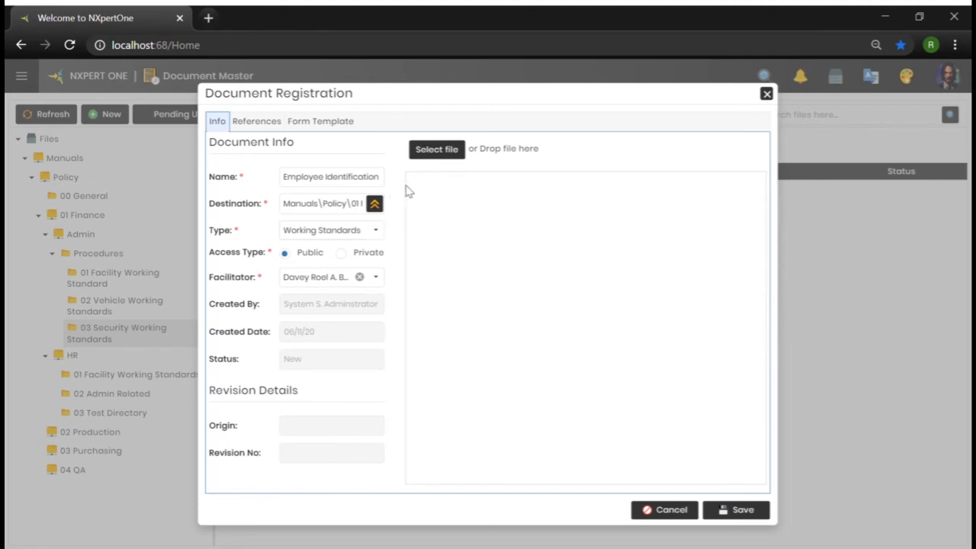
{"action": "left_click", "coordinate": [445, 150]}
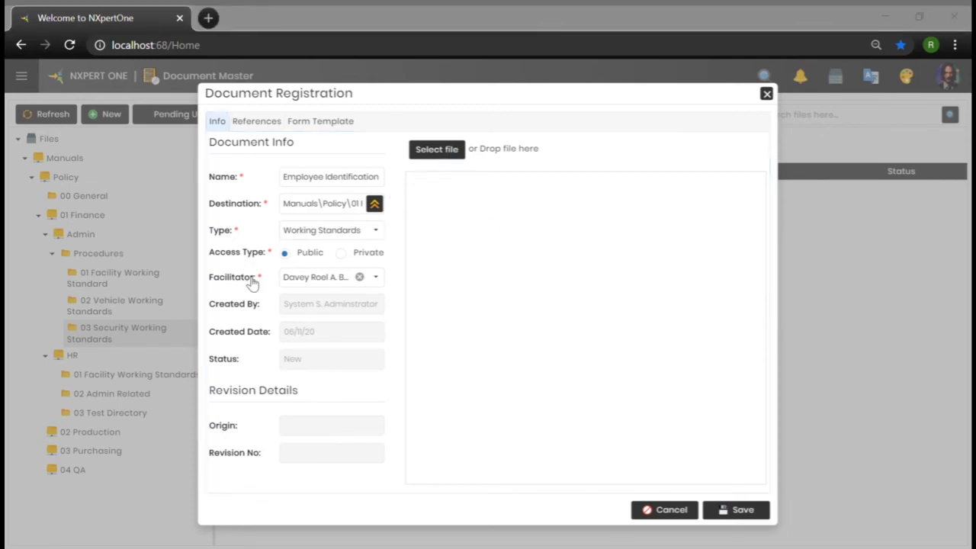
{"action": "double_click", "coordinate": [490, 140]}
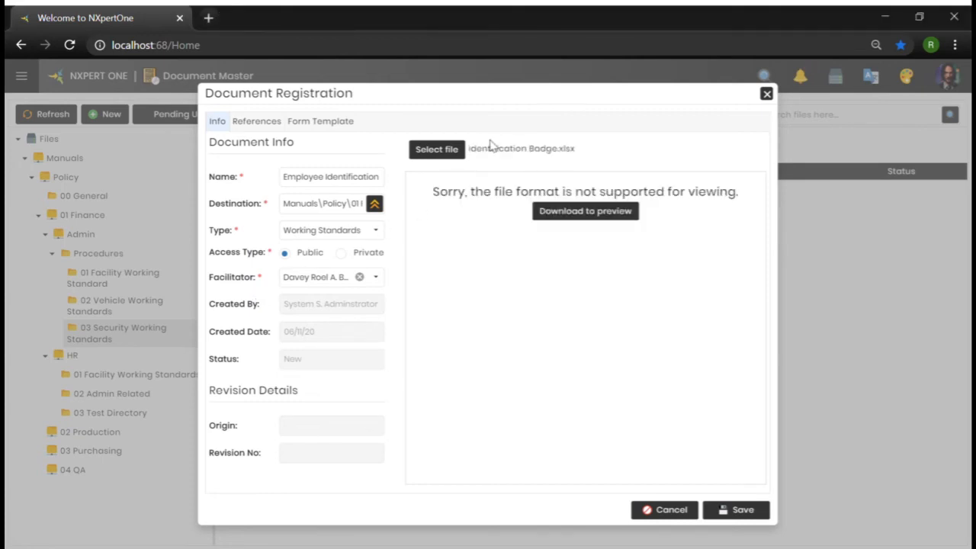
Save the document registration and confirm
{"action": "left_click", "coordinate": [741, 510]}
{"action": "left_click", "coordinate": [536, 330]}
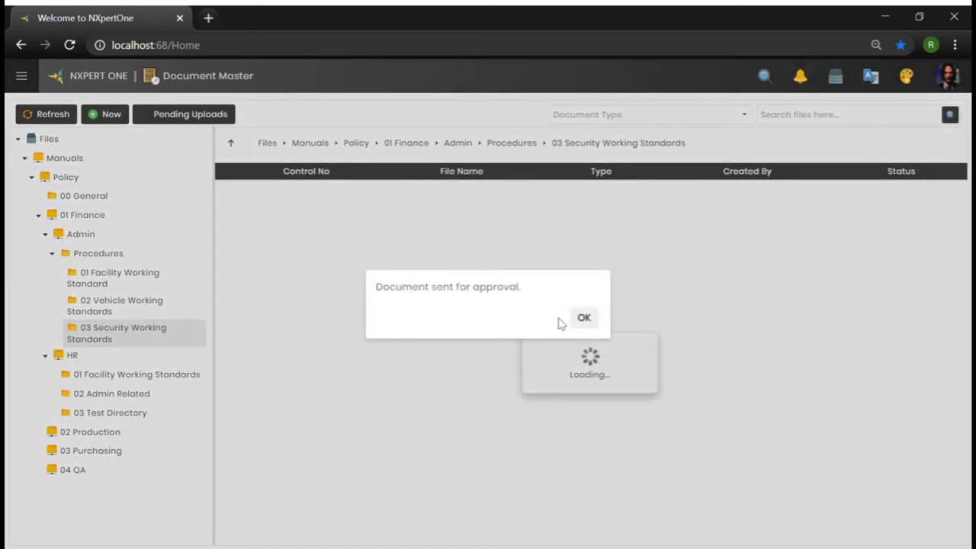
{"action": "left_click", "coordinate": [588, 321]}
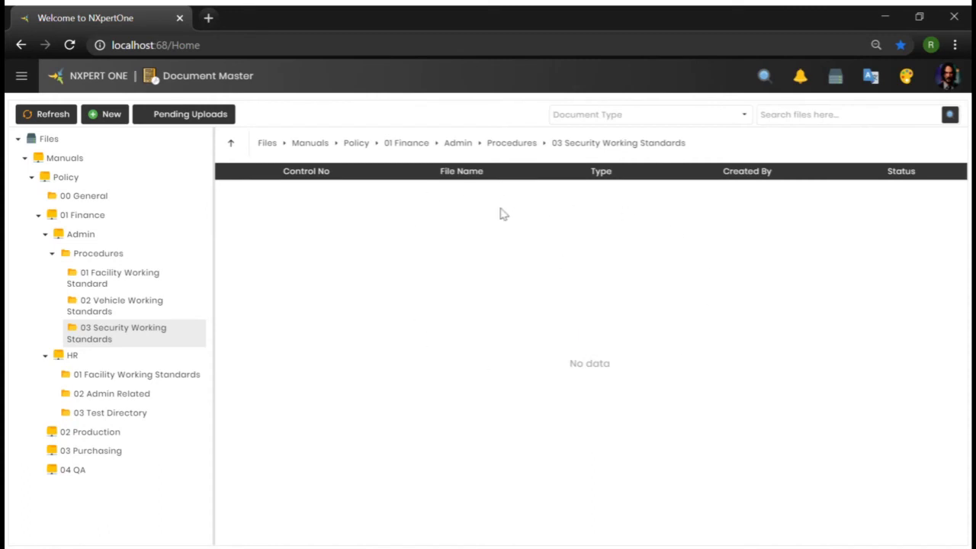
Go to the dashboard and inspect the Employee Identification entry under Pending Uploads
{"action": "left_click", "coordinate": [102, 81]}
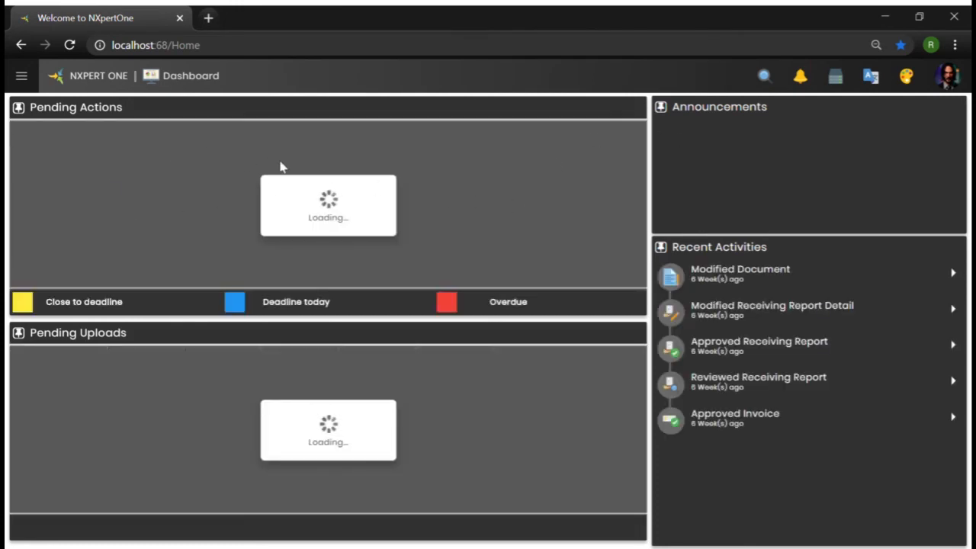
{"action": "left_click_drag", "start_coordinate": [38, 113], "coordinate": [126, 109]}
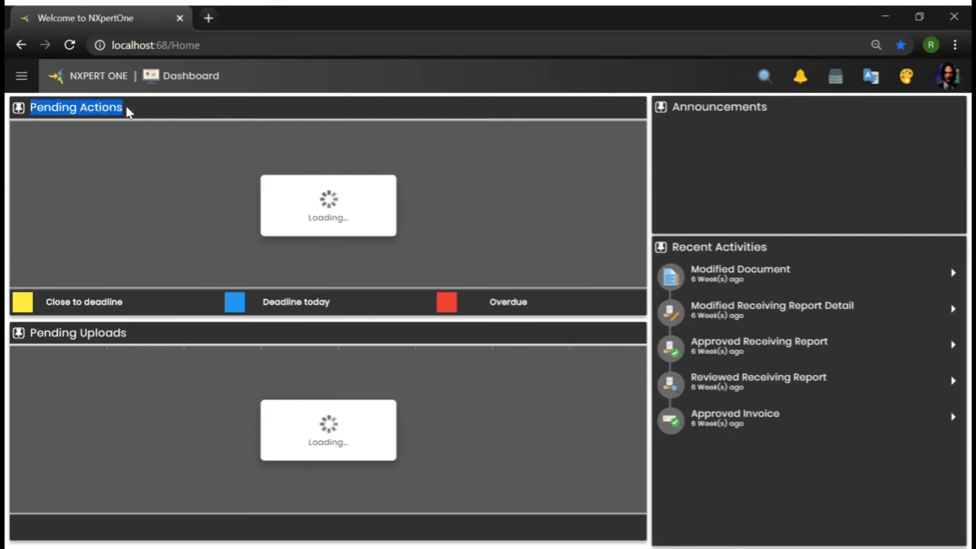
{"action": "left_click", "coordinate": [126, 109]}
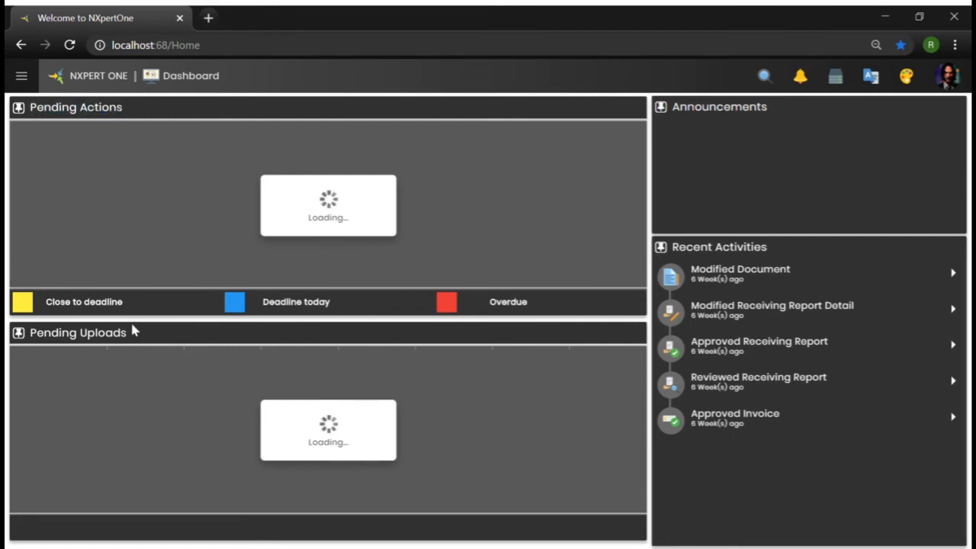
{"action": "left_click_drag", "start_coordinate": [130, 337], "coordinate": [29, 335]}
{"action": "left_click", "coordinate": [116, 407]}
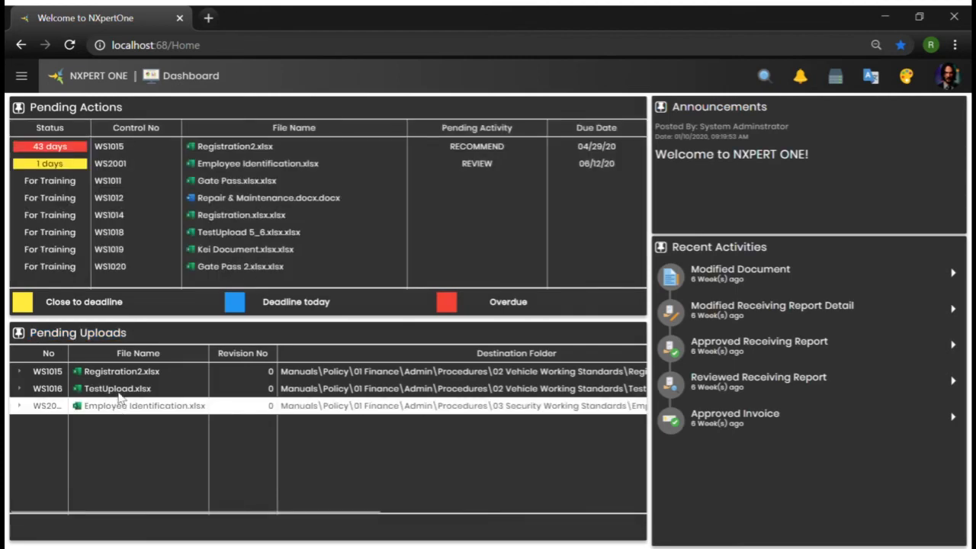
Open the WS2001 Employee Identification pending review action and scroll through its document preview
{"action": "left_click", "coordinate": [216, 169]}
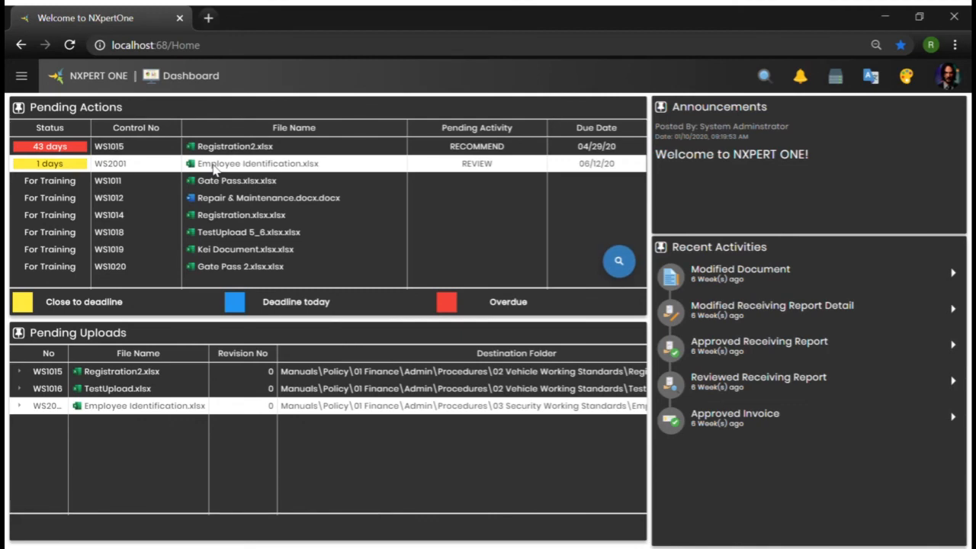
{"action": "double_click", "coordinate": [440, 174]}
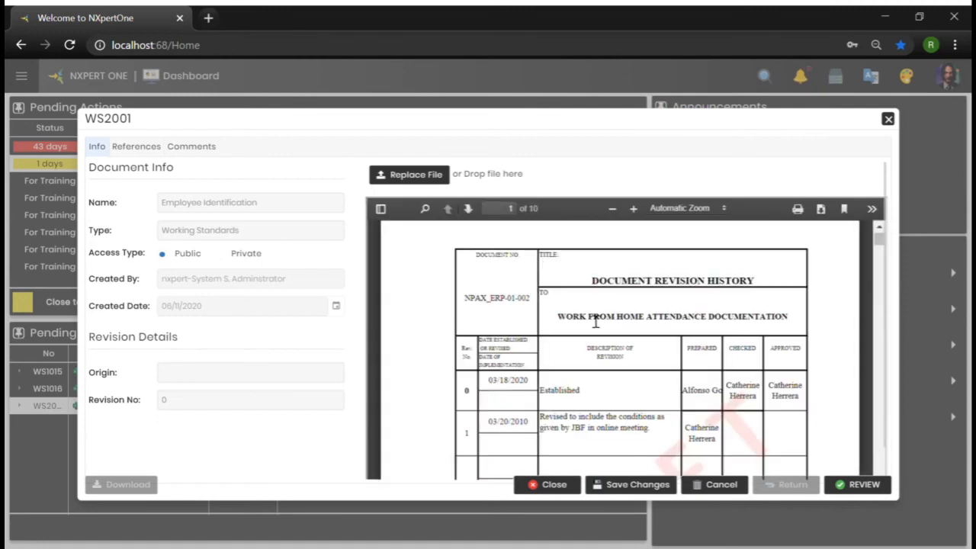
{"action": "scroll", "coordinate": [595, 322], "scroll_direction": "down", "scroll_amount": 10}
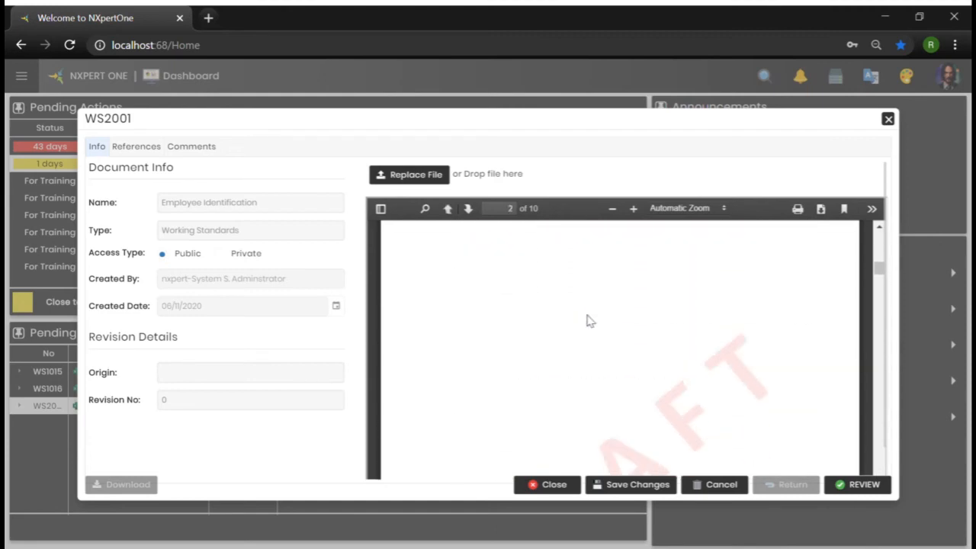
{"action": "scroll", "coordinate": [588, 320], "scroll_direction": "down", "scroll_amount": 3}
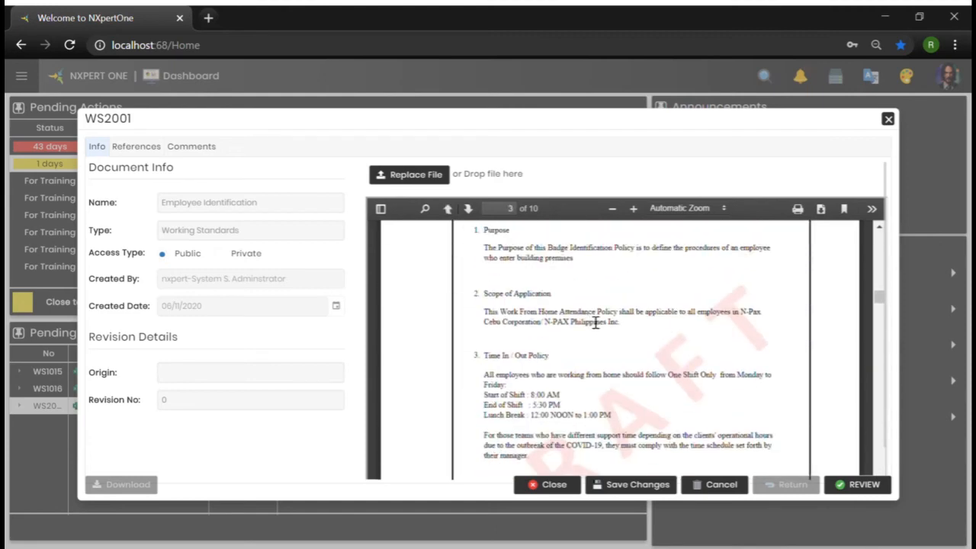
Keep scrolling through the document preview pages of the WS2001 review action
{"action": "scroll", "coordinate": [675, 341], "scroll_direction": "down", "scroll_amount": 5}
{"action": "left_click_drag", "start_coordinate": [639, 310], "coordinate": [625, 368]}
{"action": "scroll", "coordinate": [631, 389], "scroll_direction": "down", "scroll_amount": 6}
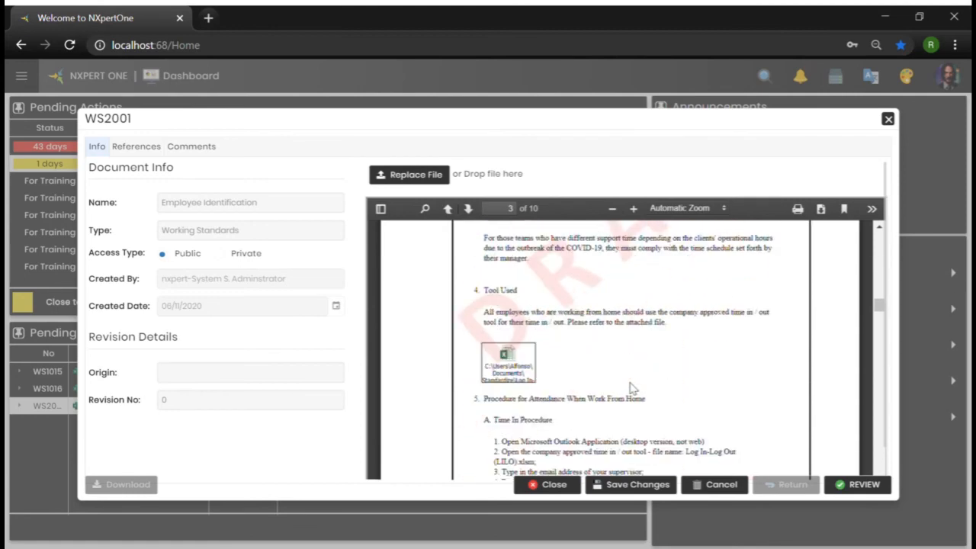
{"action": "scroll", "coordinate": [631, 385], "scroll_direction": "down", "scroll_amount": 4}
{"action": "scroll", "coordinate": [632, 385], "scroll_direction": "up", "scroll_amount": 4}
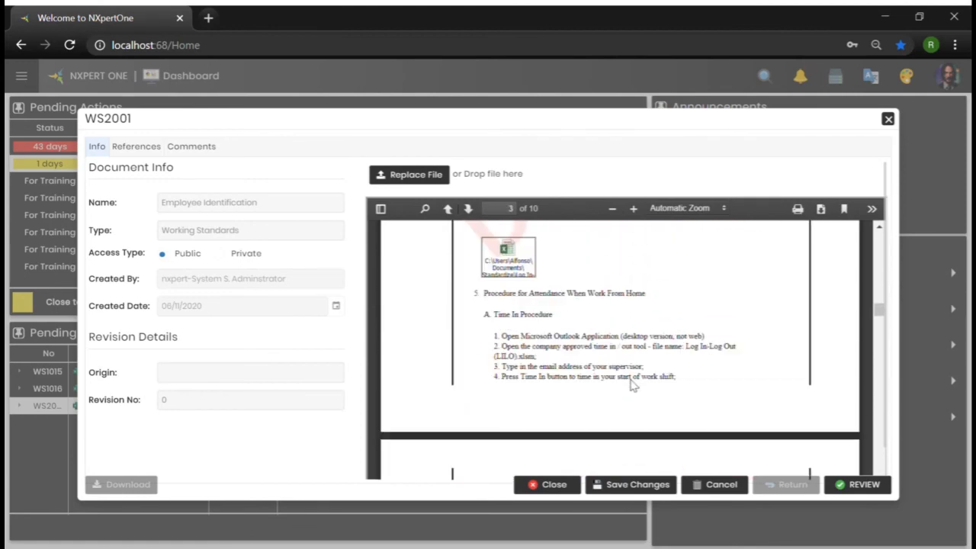
{"action": "scroll", "coordinate": [639, 387], "scroll_direction": "up", "scroll_amount": 2}
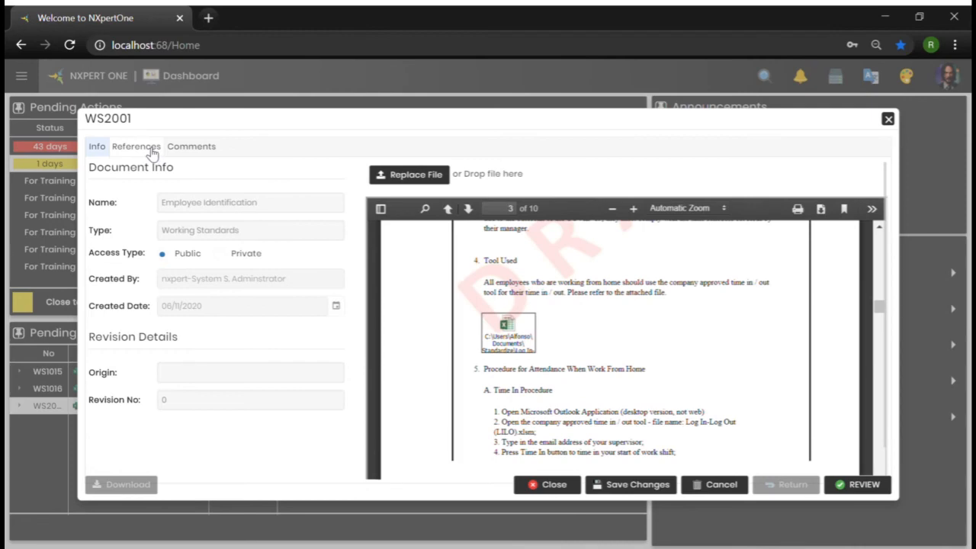
Enter the review comment "Approved. No issues", submit the review and acknowledge the confirmation
{"action": "left_click", "coordinate": [151, 149]}
{"action": "left_click", "coordinate": [196, 149]}
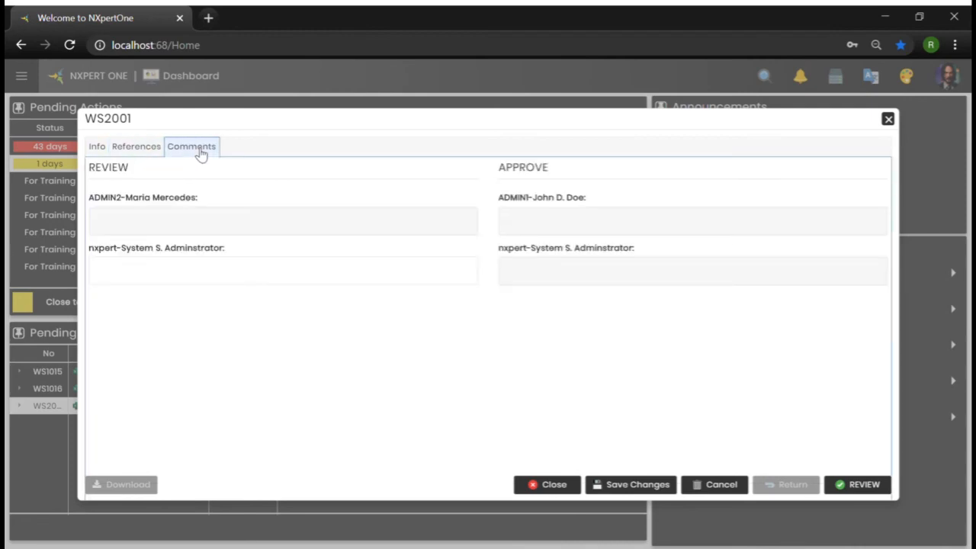
{"action": "left_click", "coordinate": [176, 284]}
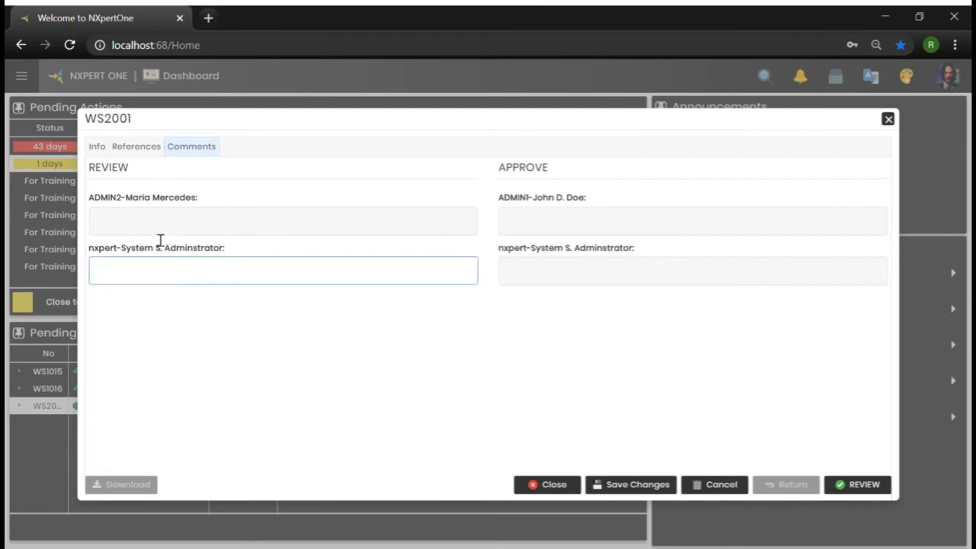
{"action": "left_click", "coordinate": [168, 206]}
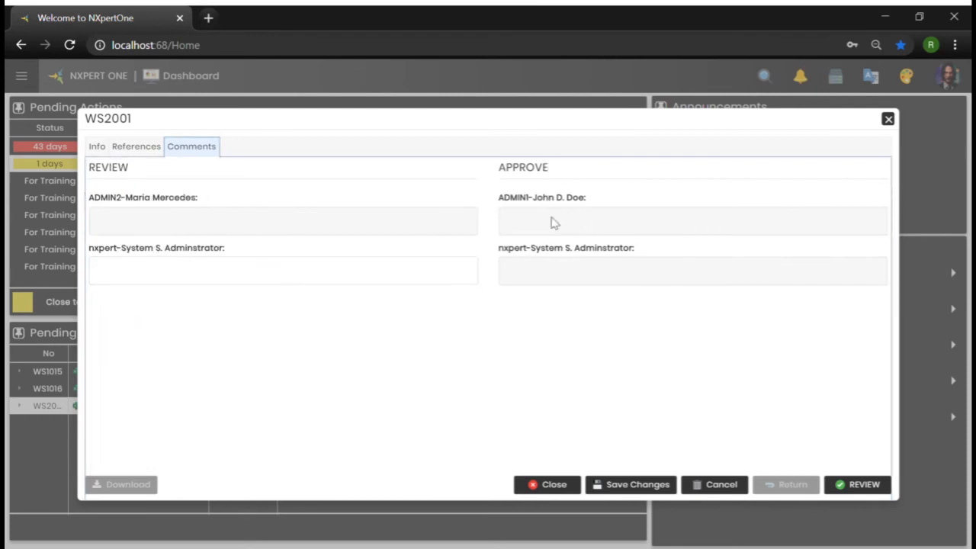
{"action": "left_click", "coordinate": [280, 281]}
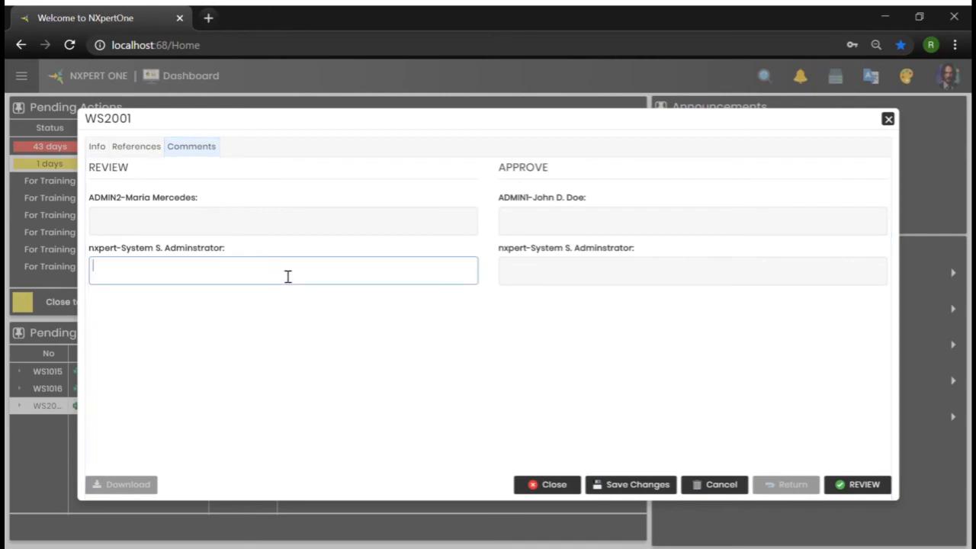
{"action": "type", "text": "Approved.  No issues"}
{"action": "left_click", "coordinate": [863, 485]}
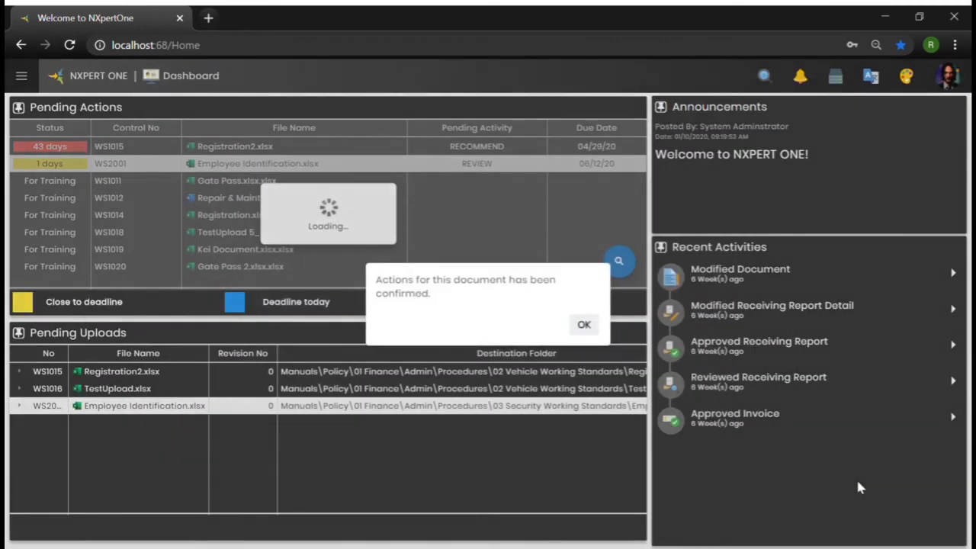
{"action": "left_click", "coordinate": [583, 325]}
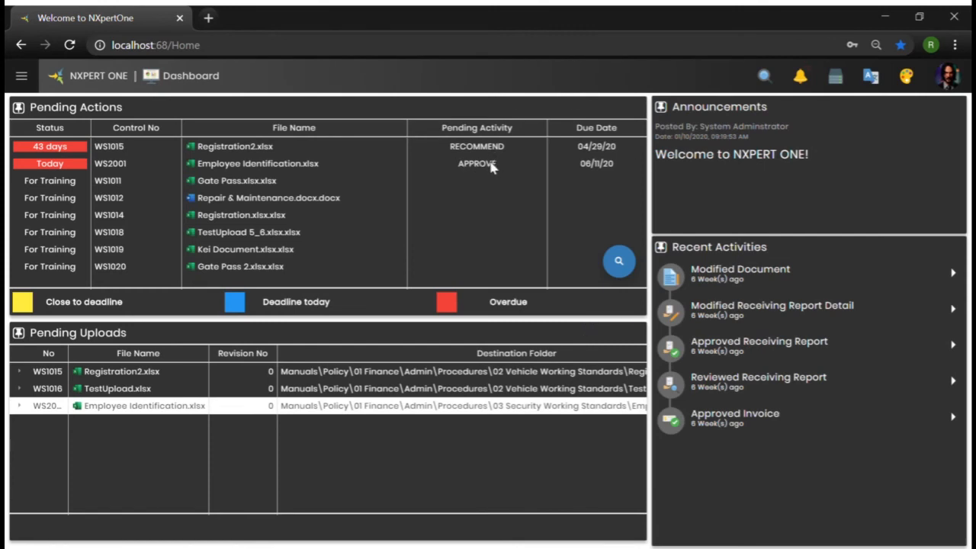
Open the WS2001 Employee Identification approve action and check its references and document preview
{"action": "left_click", "coordinate": [297, 168]}
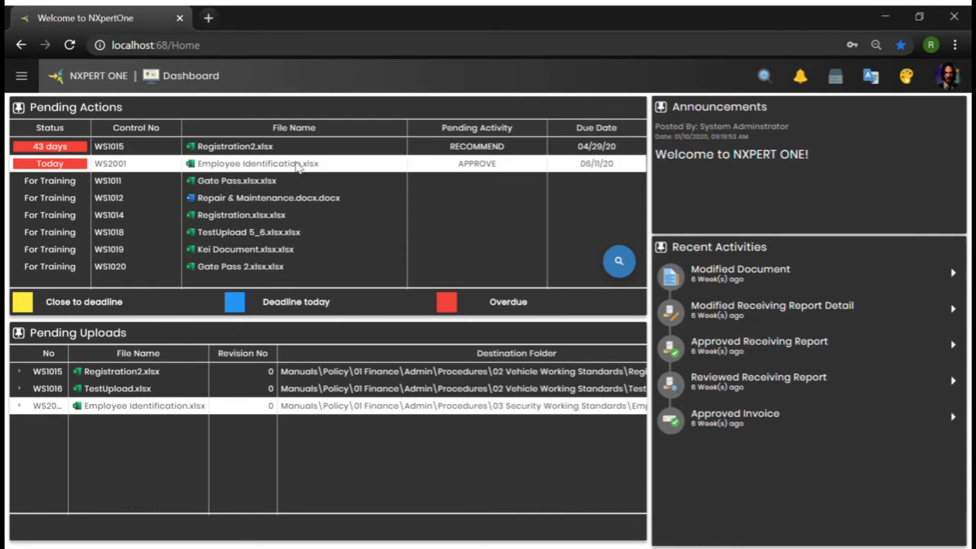
{"action": "double_click", "coordinate": [297, 167]}
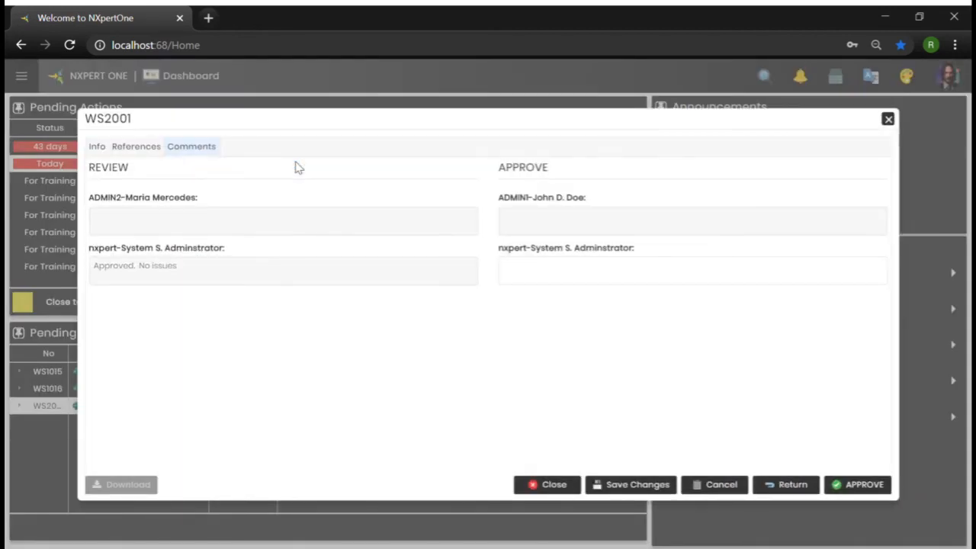
{"action": "left_click", "coordinate": [135, 147]}
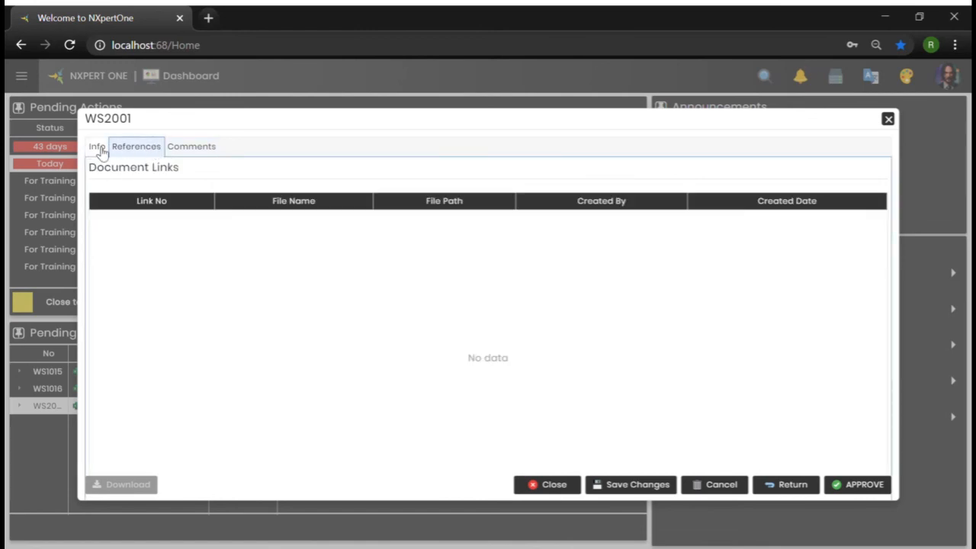
{"action": "left_click", "coordinate": [102, 152]}
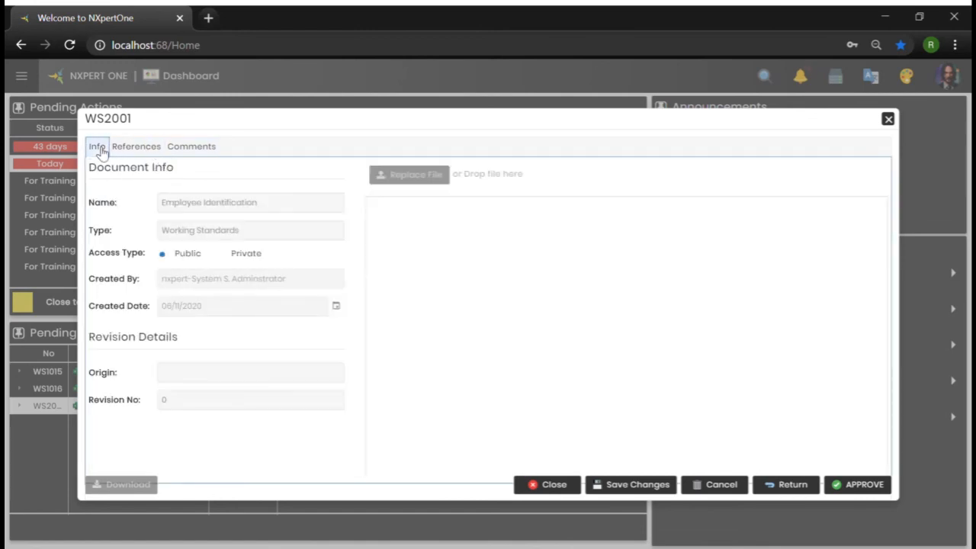
{"action": "scroll", "coordinate": [583, 327], "scroll_direction": "down", "scroll_amount": 5}
{"action": "scroll", "coordinate": [583, 327], "scroll_direction": "down", "scroll_amount": 10}
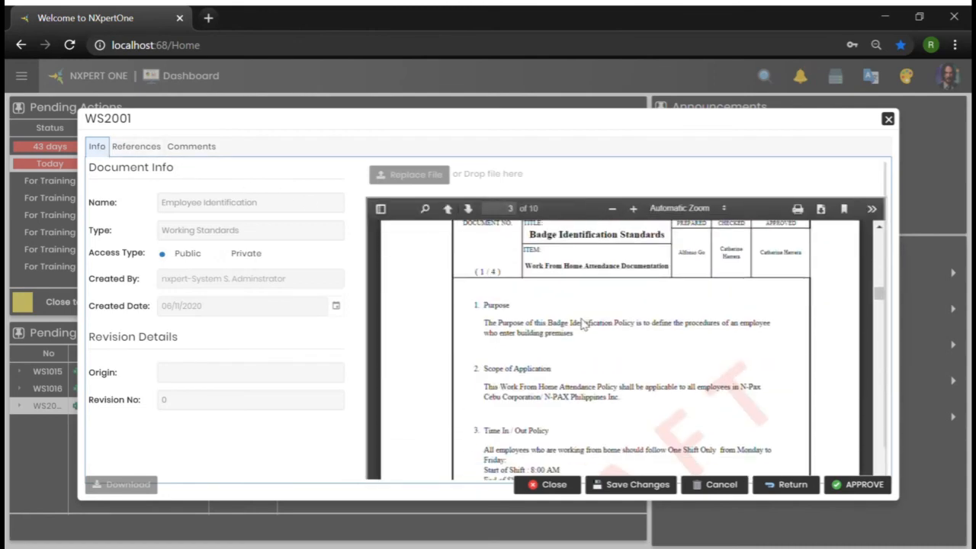
Enter the approval comment "Publishing approved" and approve the document for publishing, confirming both prompts
{"action": "left_click", "coordinate": [202, 147]}
{"action": "left_click", "coordinate": [631, 279]}
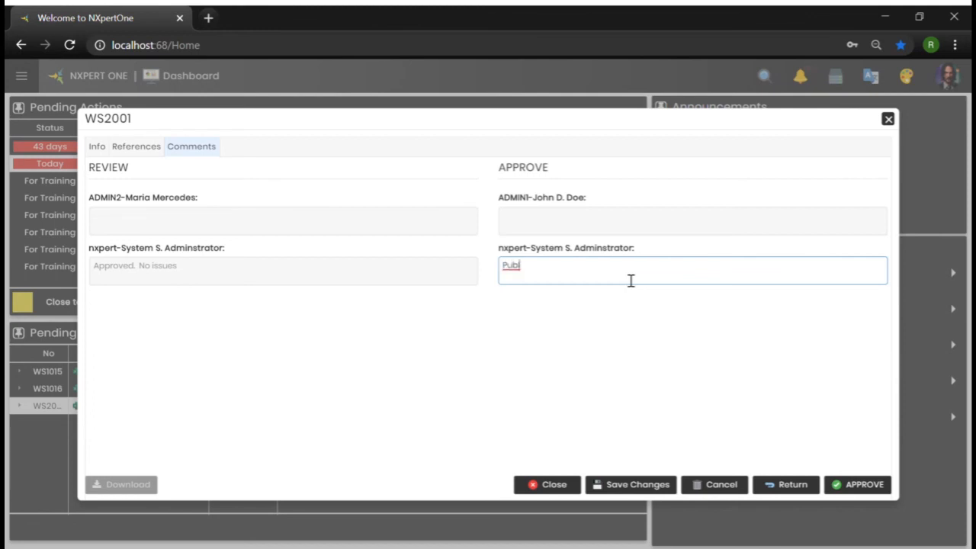
{"action": "type", "text": "ishing approved"}
{"action": "left_click", "coordinate": [859, 492]}
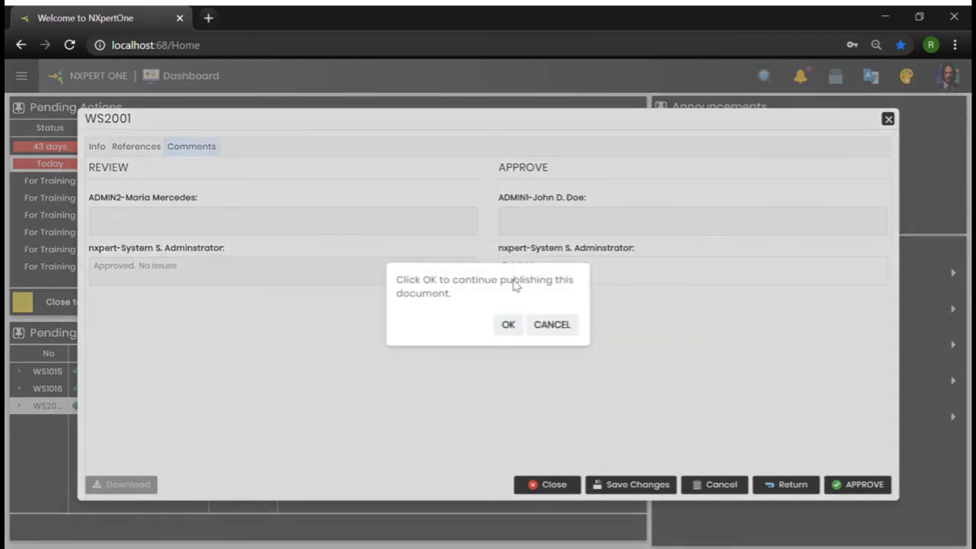
{"action": "left_click", "coordinate": [517, 330]}
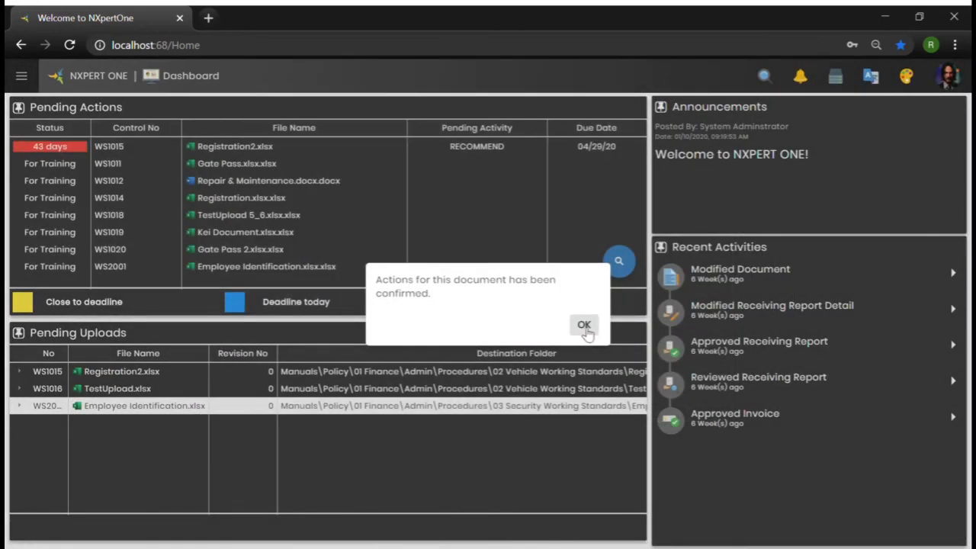
{"action": "left_click", "coordinate": [584, 326]}
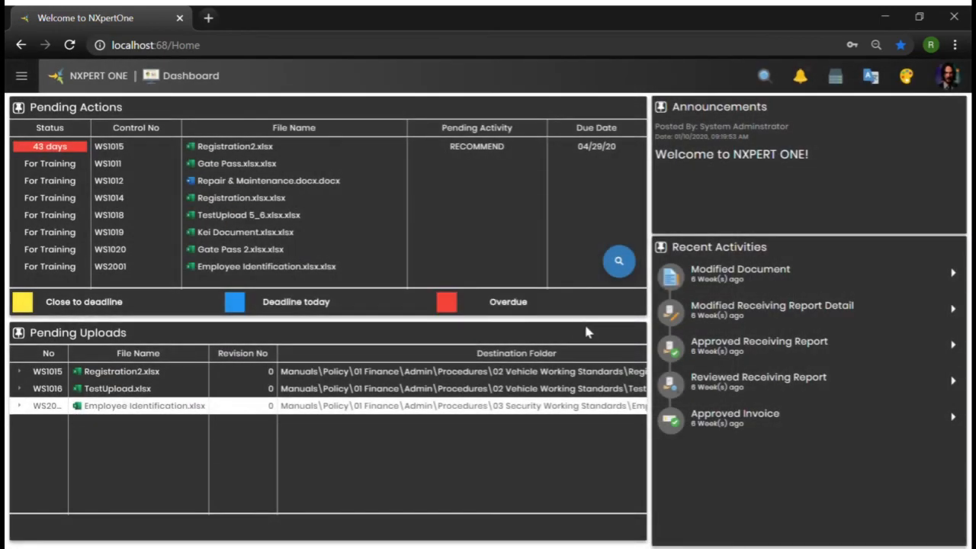
Open Document Master and browse the folder tree to Manuals > Policy > 01 Finance > Admin > Procedures > 03 Security Working Standards
{"action": "left_click", "coordinate": [29, 79]}
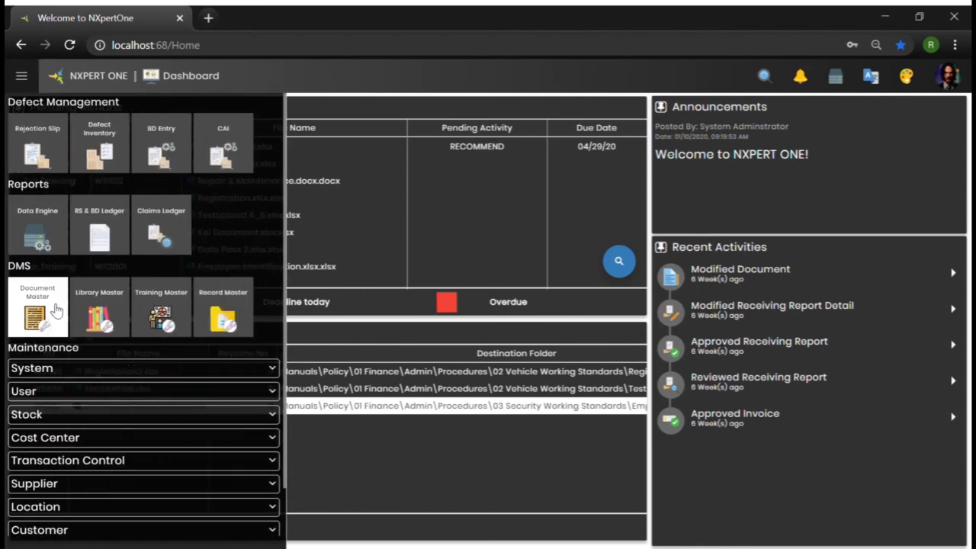
{"action": "left_click", "coordinate": [55, 308]}
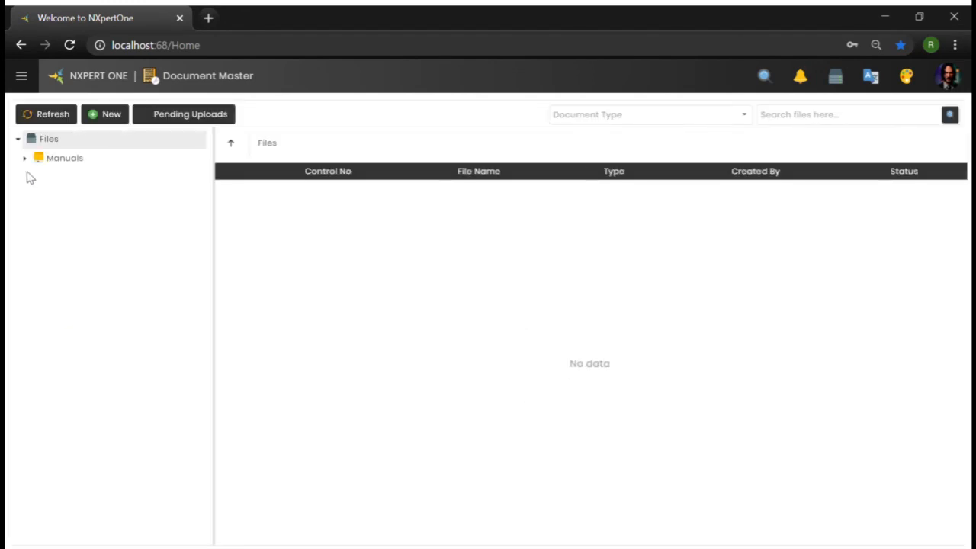
{"action": "left_click", "coordinate": [25, 159]}
{"action": "left_click", "coordinate": [31, 177]}
{"action": "left_click", "coordinate": [38, 216]}
{"action": "left_click", "coordinate": [46, 254]}
{"action": "left_click", "coordinate": [45, 235]}
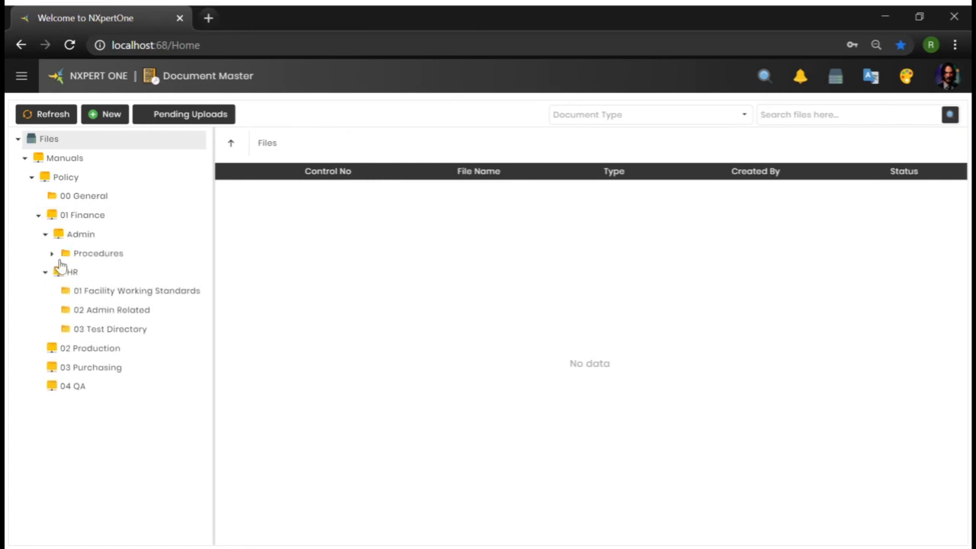
{"action": "left_click", "coordinate": [52, 253]}
{"action": "left_click", "coordinate": [102, 334]}
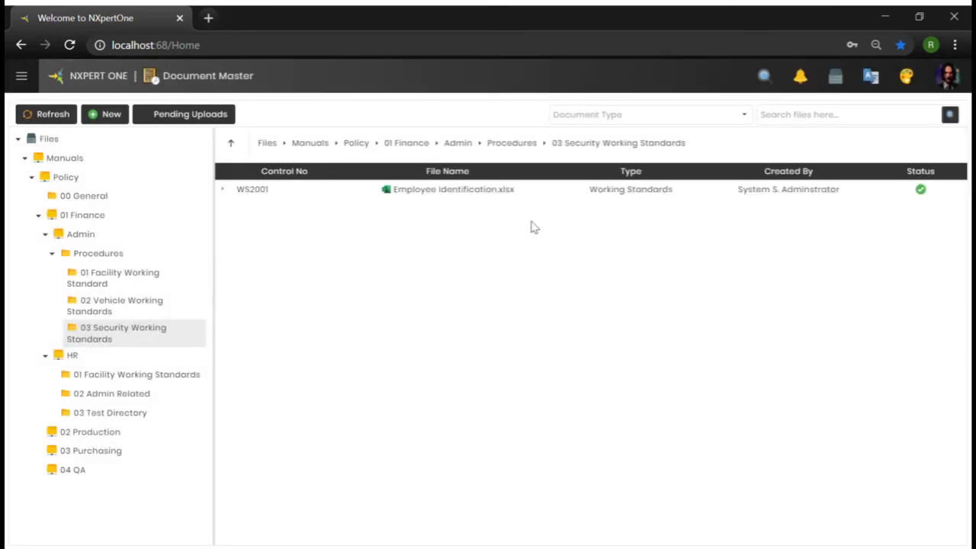
Check out the Employee Identification file and allow the blocked pop-up to open its copy
{"action": "left_click", "coordinate": [512, 199]}
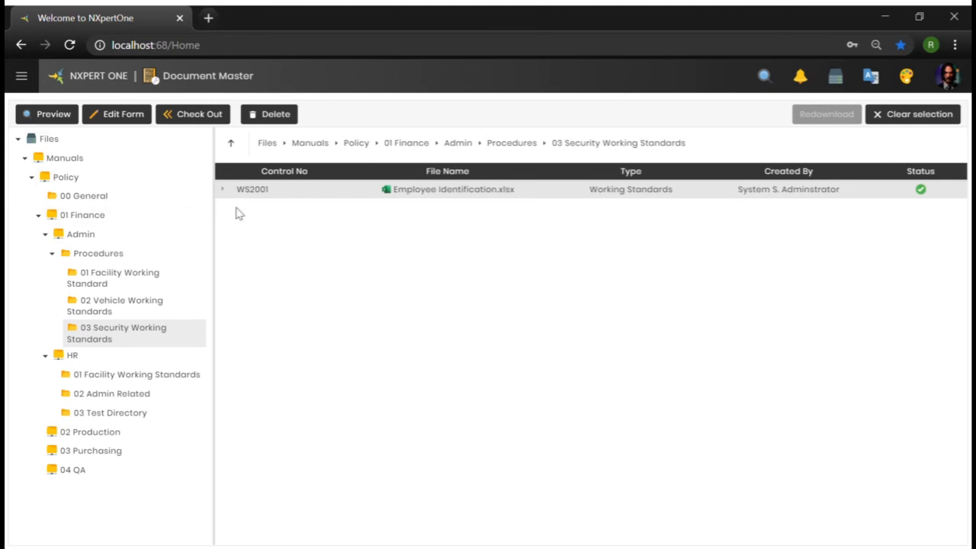
{"action": "left_click", "coordinate": [231, 114]}
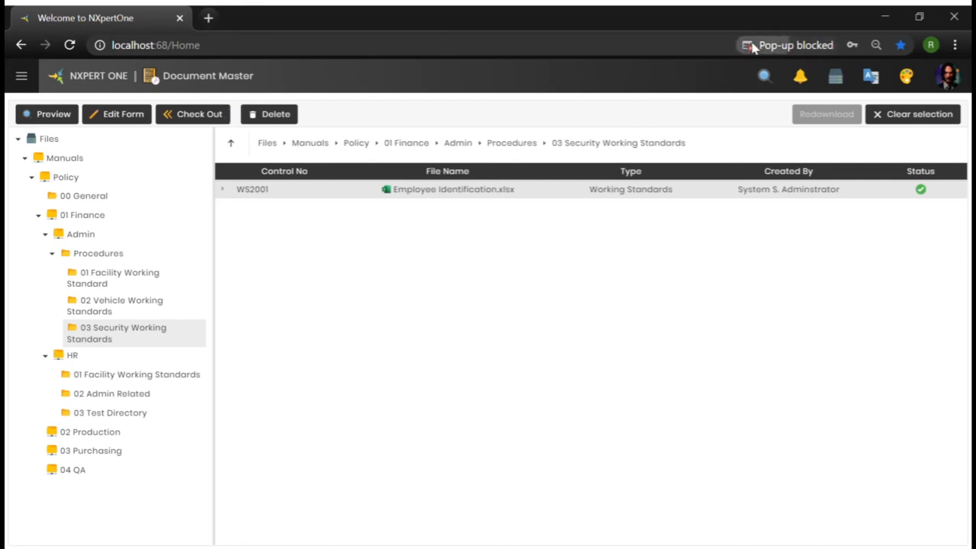
{"action": "left_click", "coordinate": [752, 43]}
{"action": "left_click", "coordinate": [725, 100]}
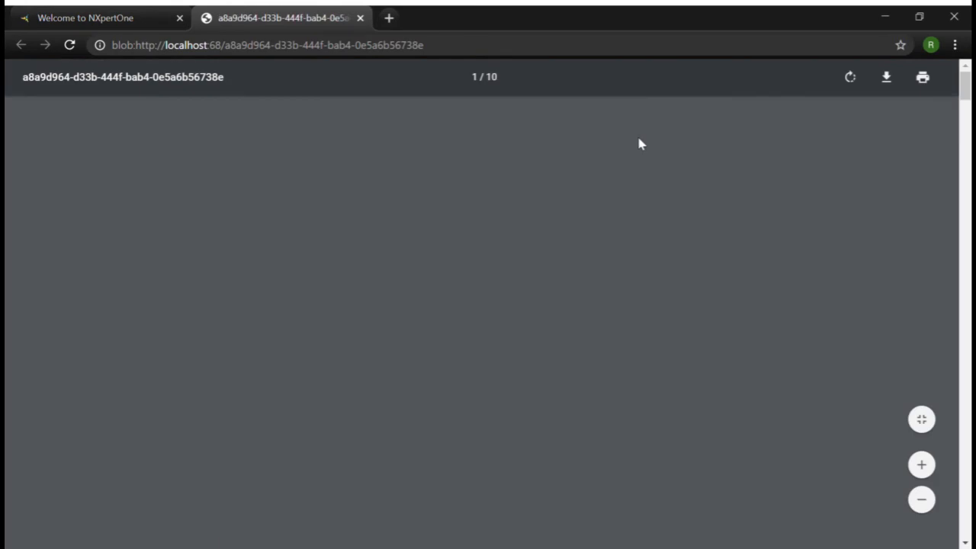
Scroll through the opened uncontrolled copy of the document
{"action": "scroll", "coordinate": [641, 152], "scroll_direction": "down", "scroll_amount": 7}
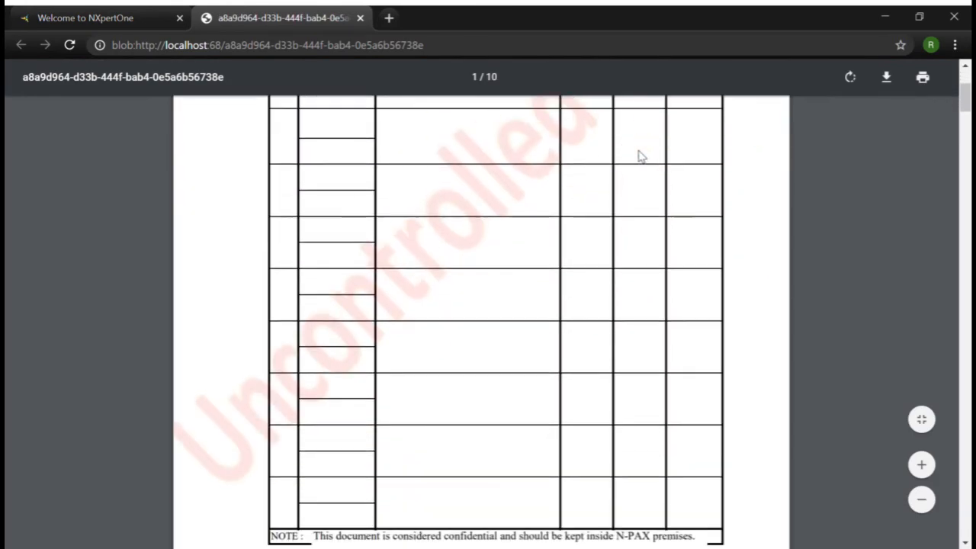
{"action": "scroll", "coordinate": [401, 392], "scroll_direction": "up", "scroll_amount": 5}
{"action": "scroll", "coordinate": [551, 269], "scroll_direction": "down", "scroll_amount": 5}
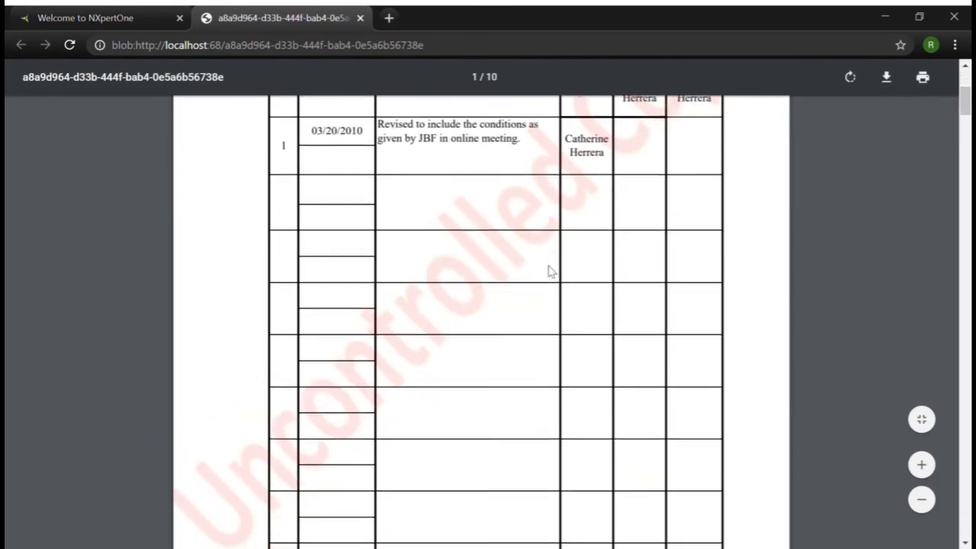
{"action": "scroll", "coordinate": [511, 276], "scroll_direction": "down", "scroll_amount": 12}
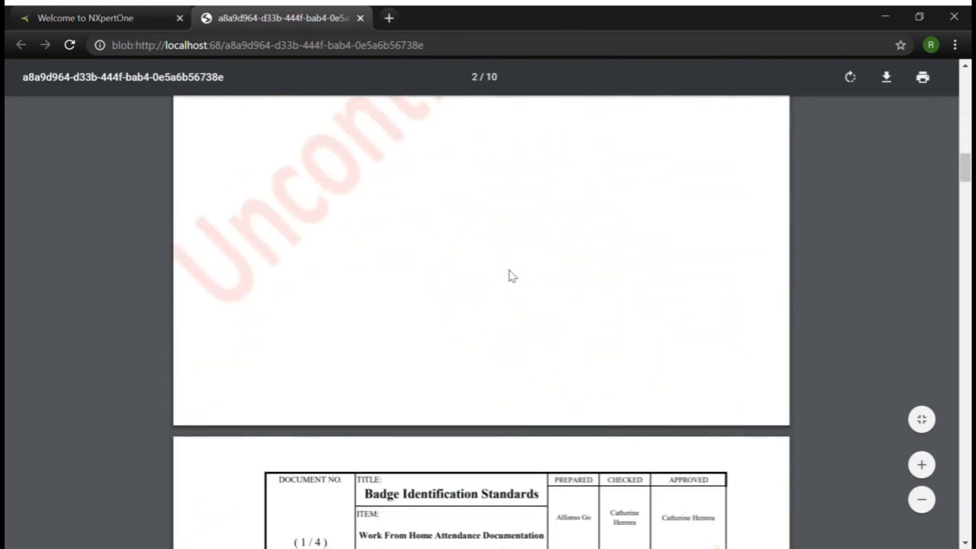
{"action": "scroll", "coordinate": [511, 282], "scroll_direction": "down", "scroll_amount": 1}
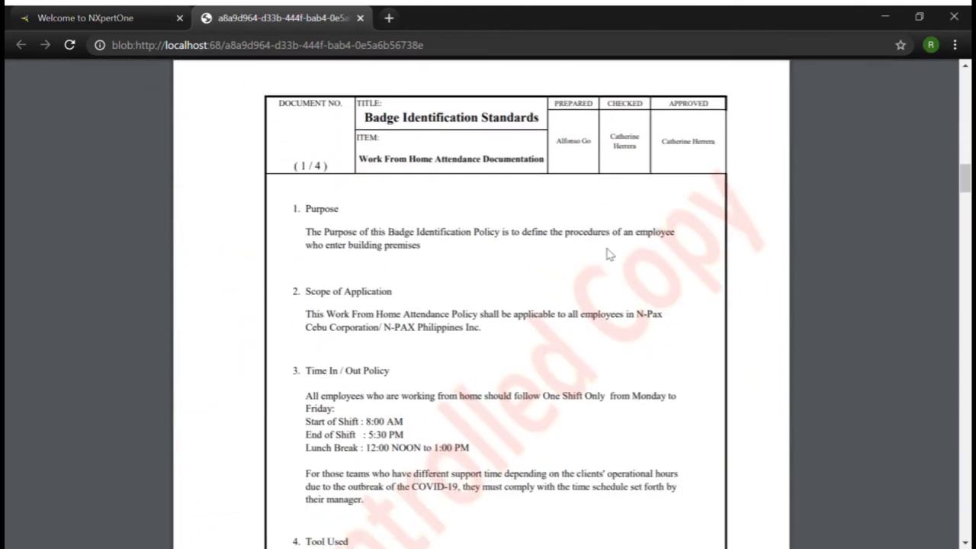
{"action": "scroll", "coordinate": [608, 255], "scroll_direction": "up", "scroll_amount": 2}
{"action": "scroll", "coordinate": [608, 254], "scroll_direction": "down", "scroll_amount": 4}
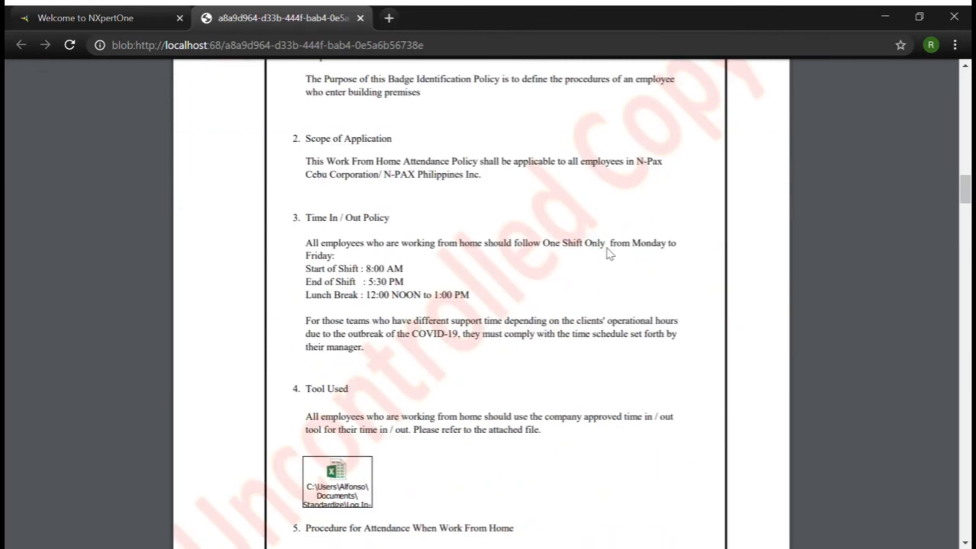